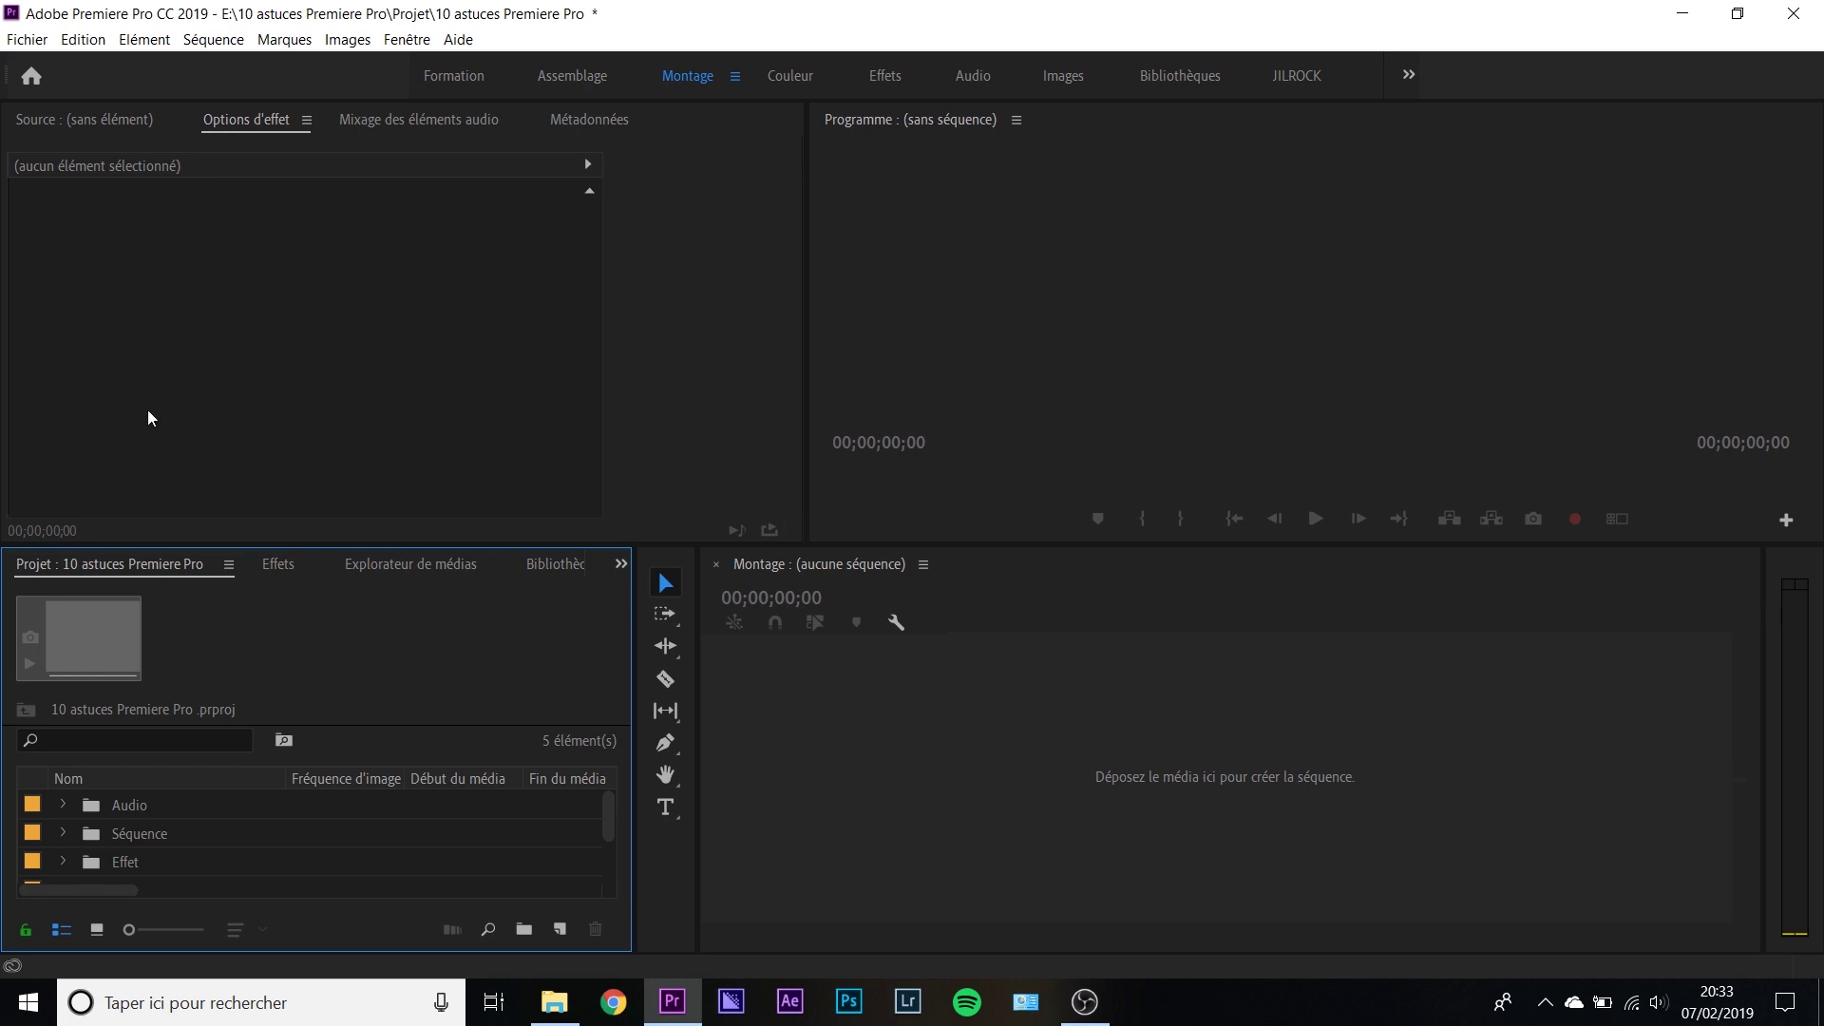
Import the Rushs Europa park 2018 video from the Europa park 2018 folder on DATA (D:) into the project's Rushs bin.
scroll(91, 848, "down", 2)
right_click(88, 838)
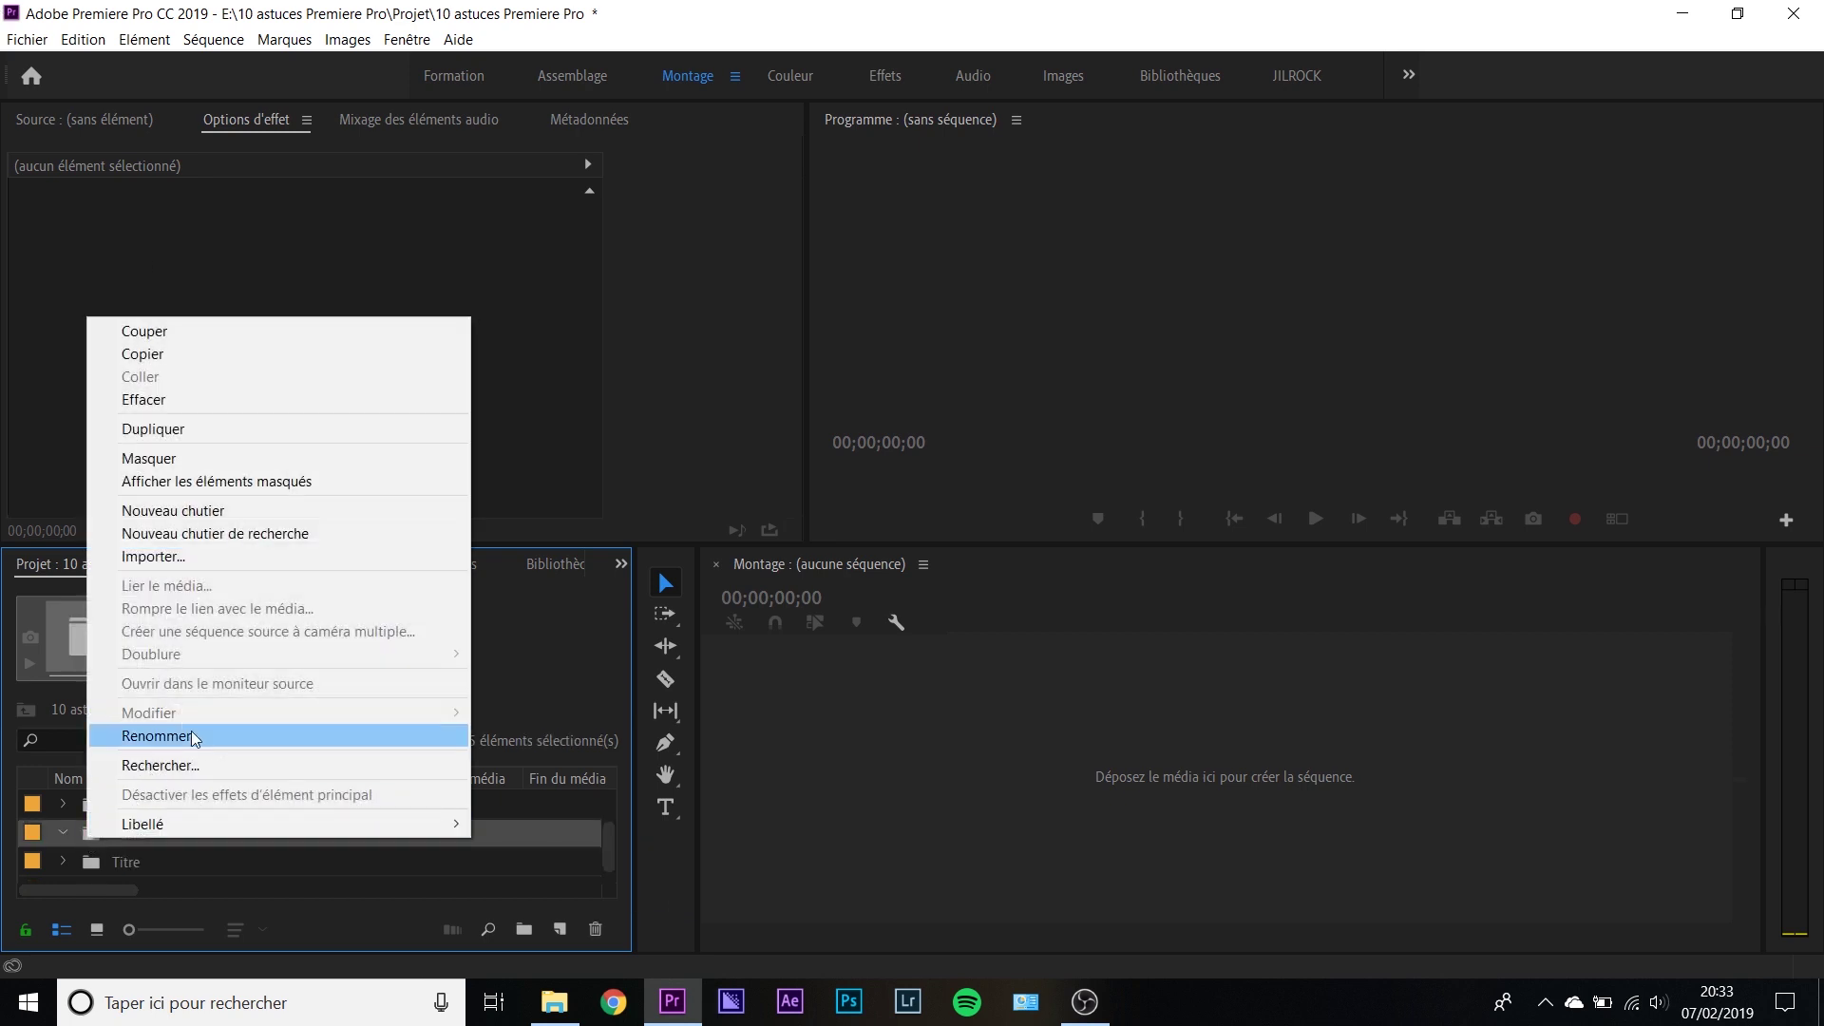
left_click(529, 867)
left_click(421, 833)
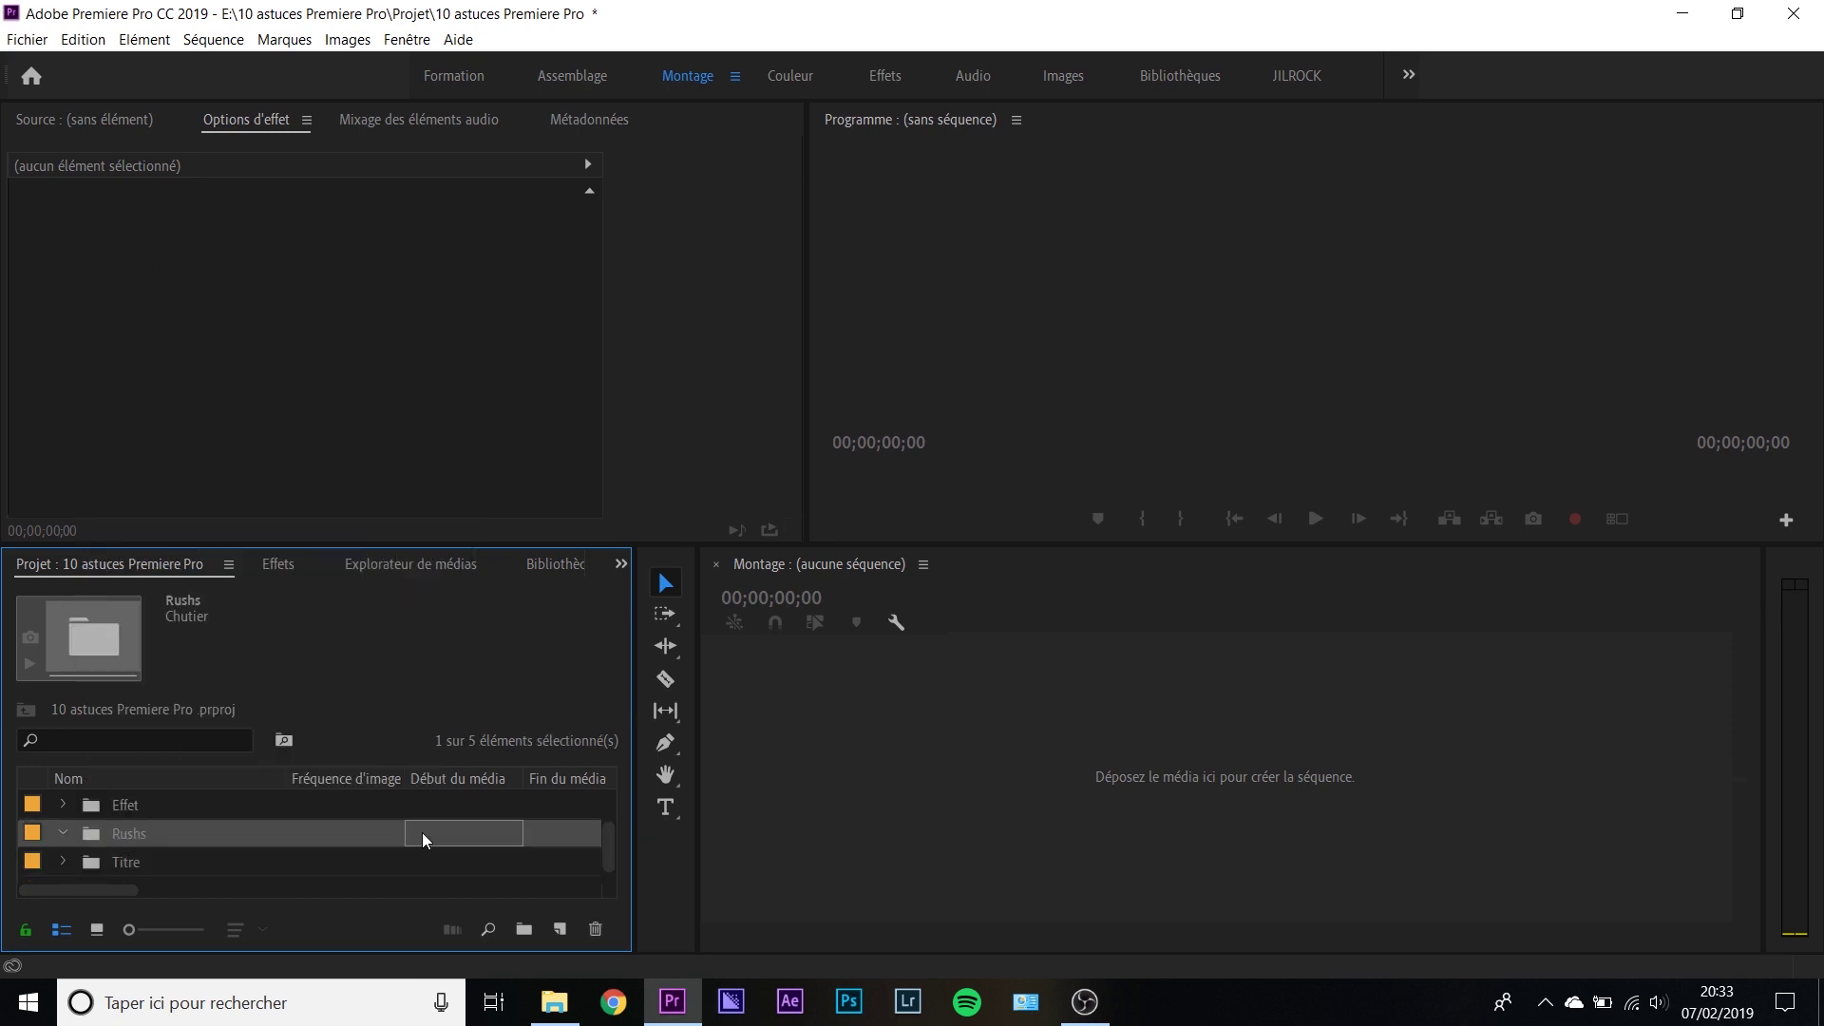
left_click(554, 1003)
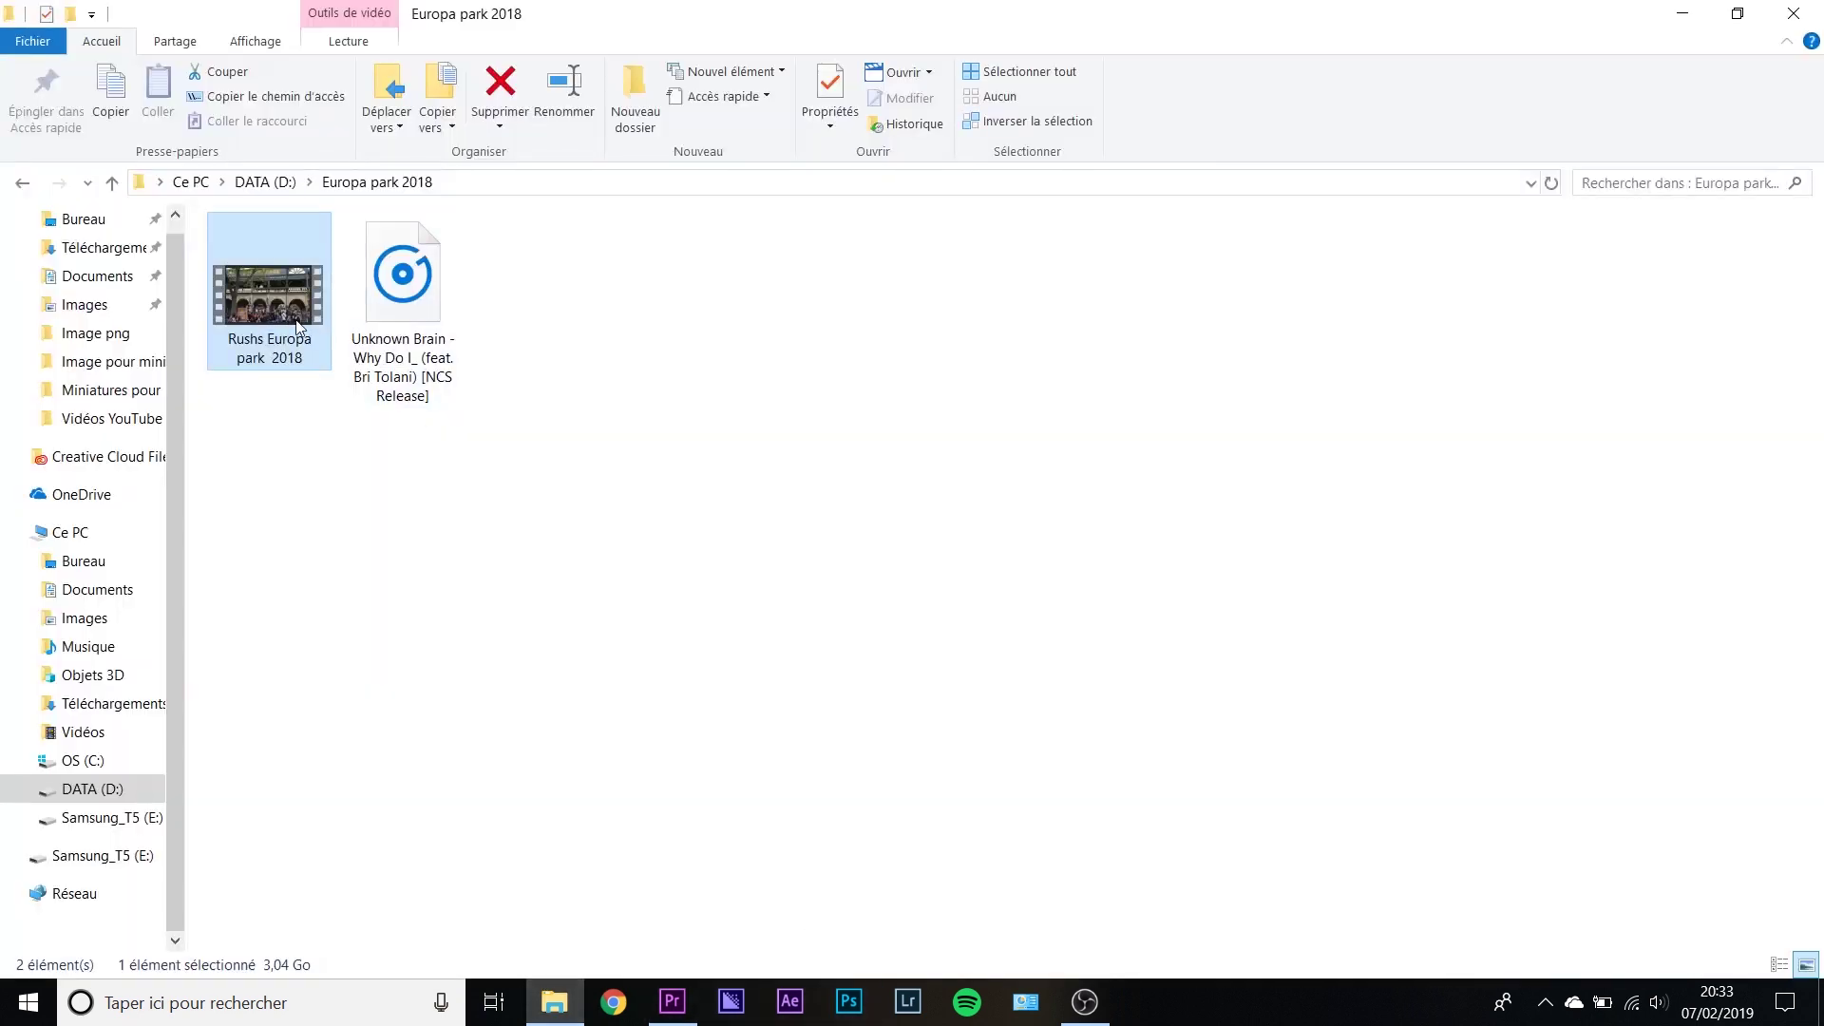
left_click_drag(290, 312, 127, 852)
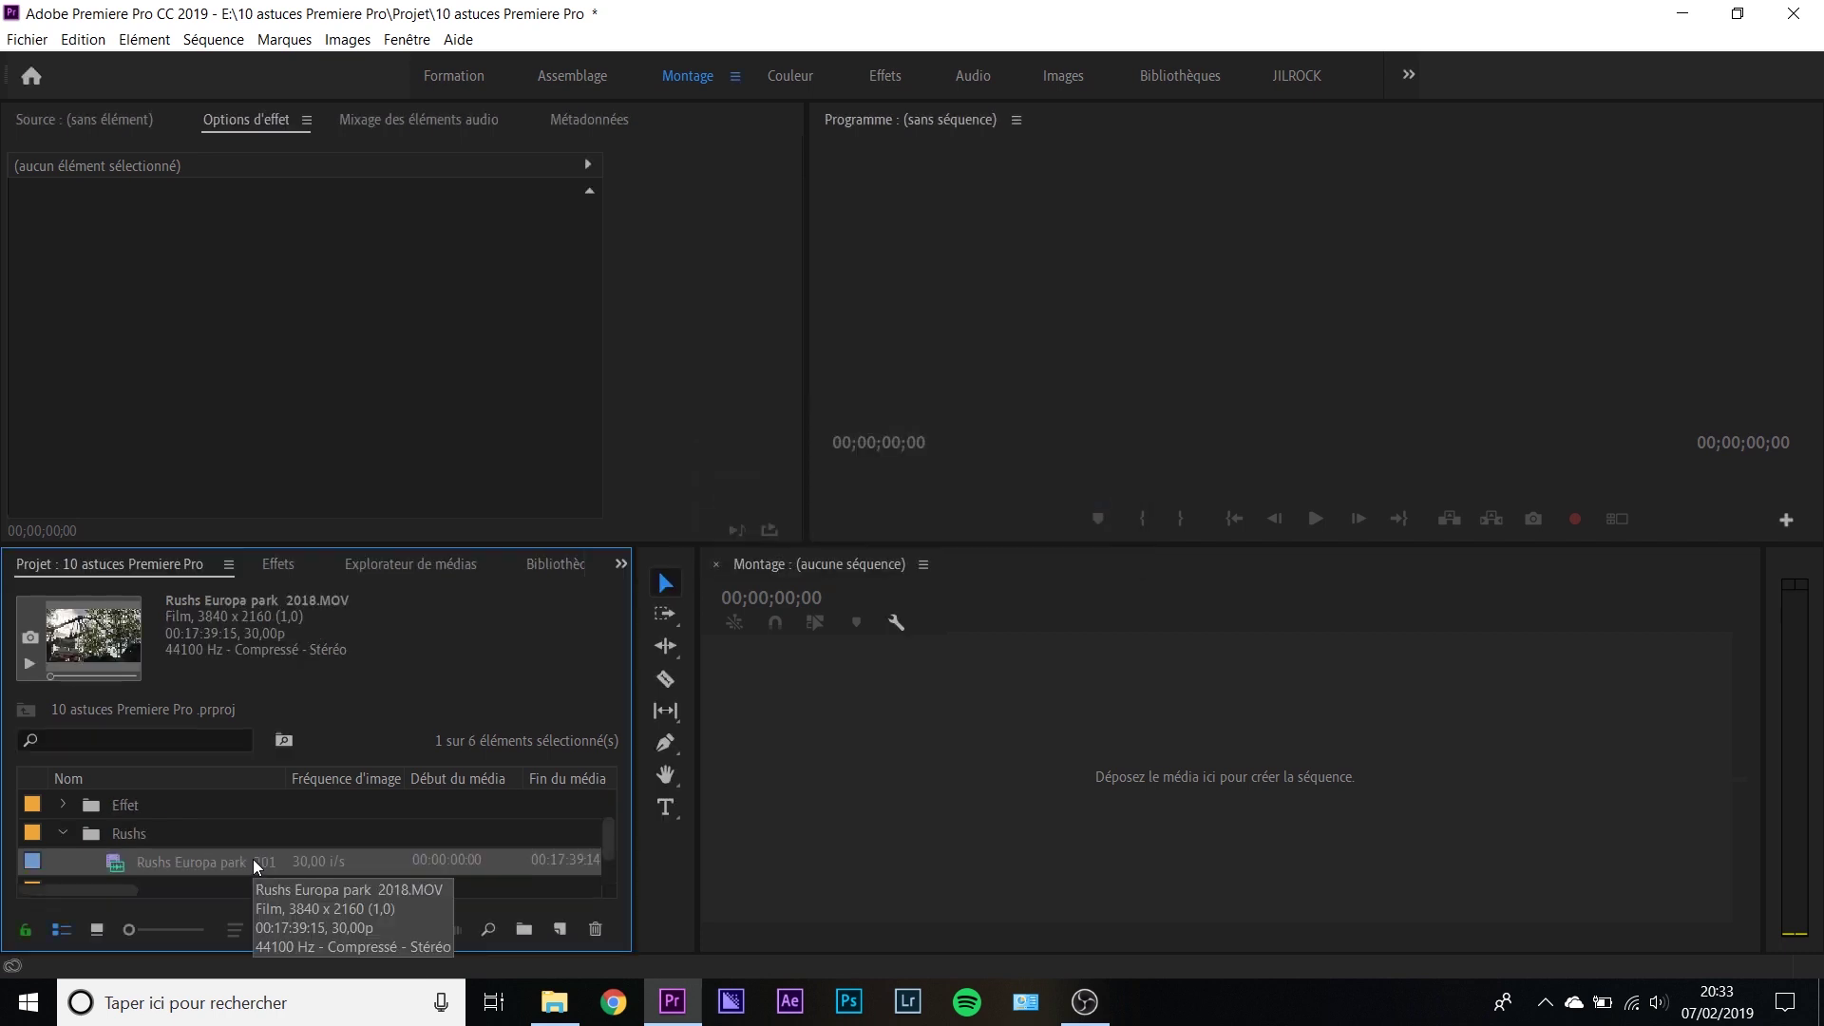
Create a sequence from the imported Rushs Europa park 2018 clip.
left_click_drag(253, 858, 1562, 727)
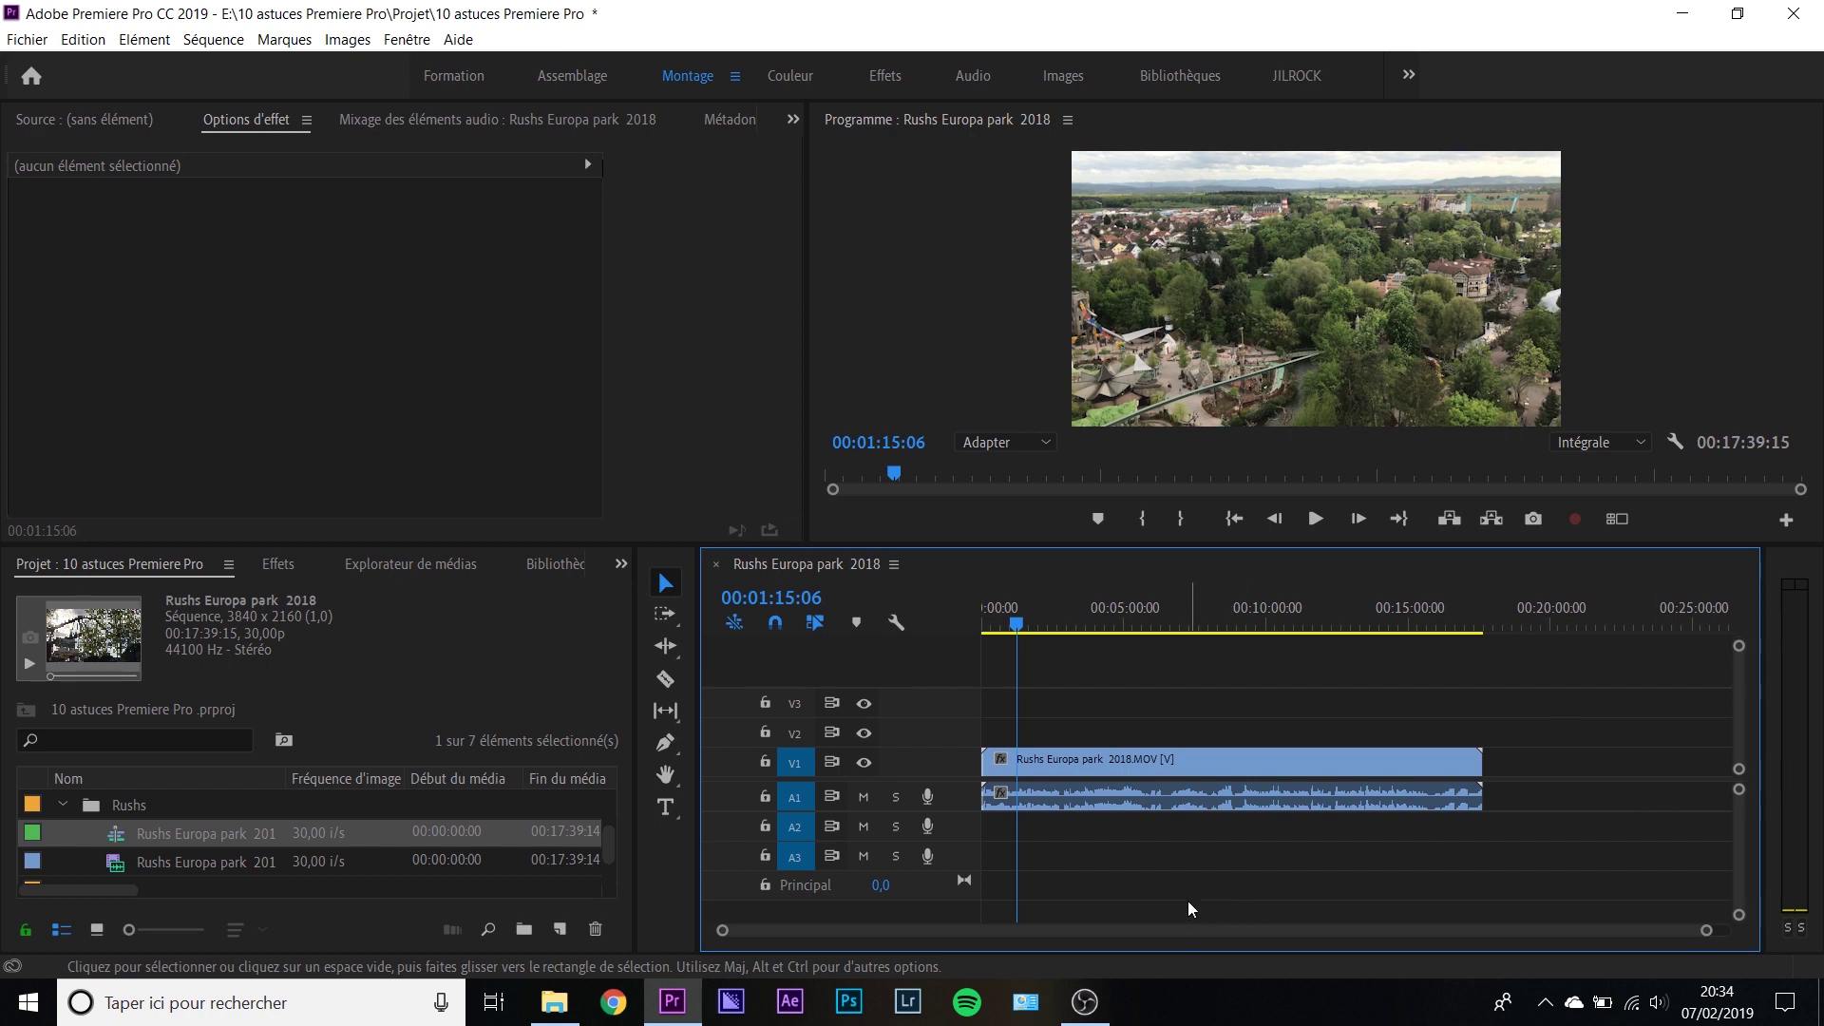
scroll(1185, 936, "up", 2)
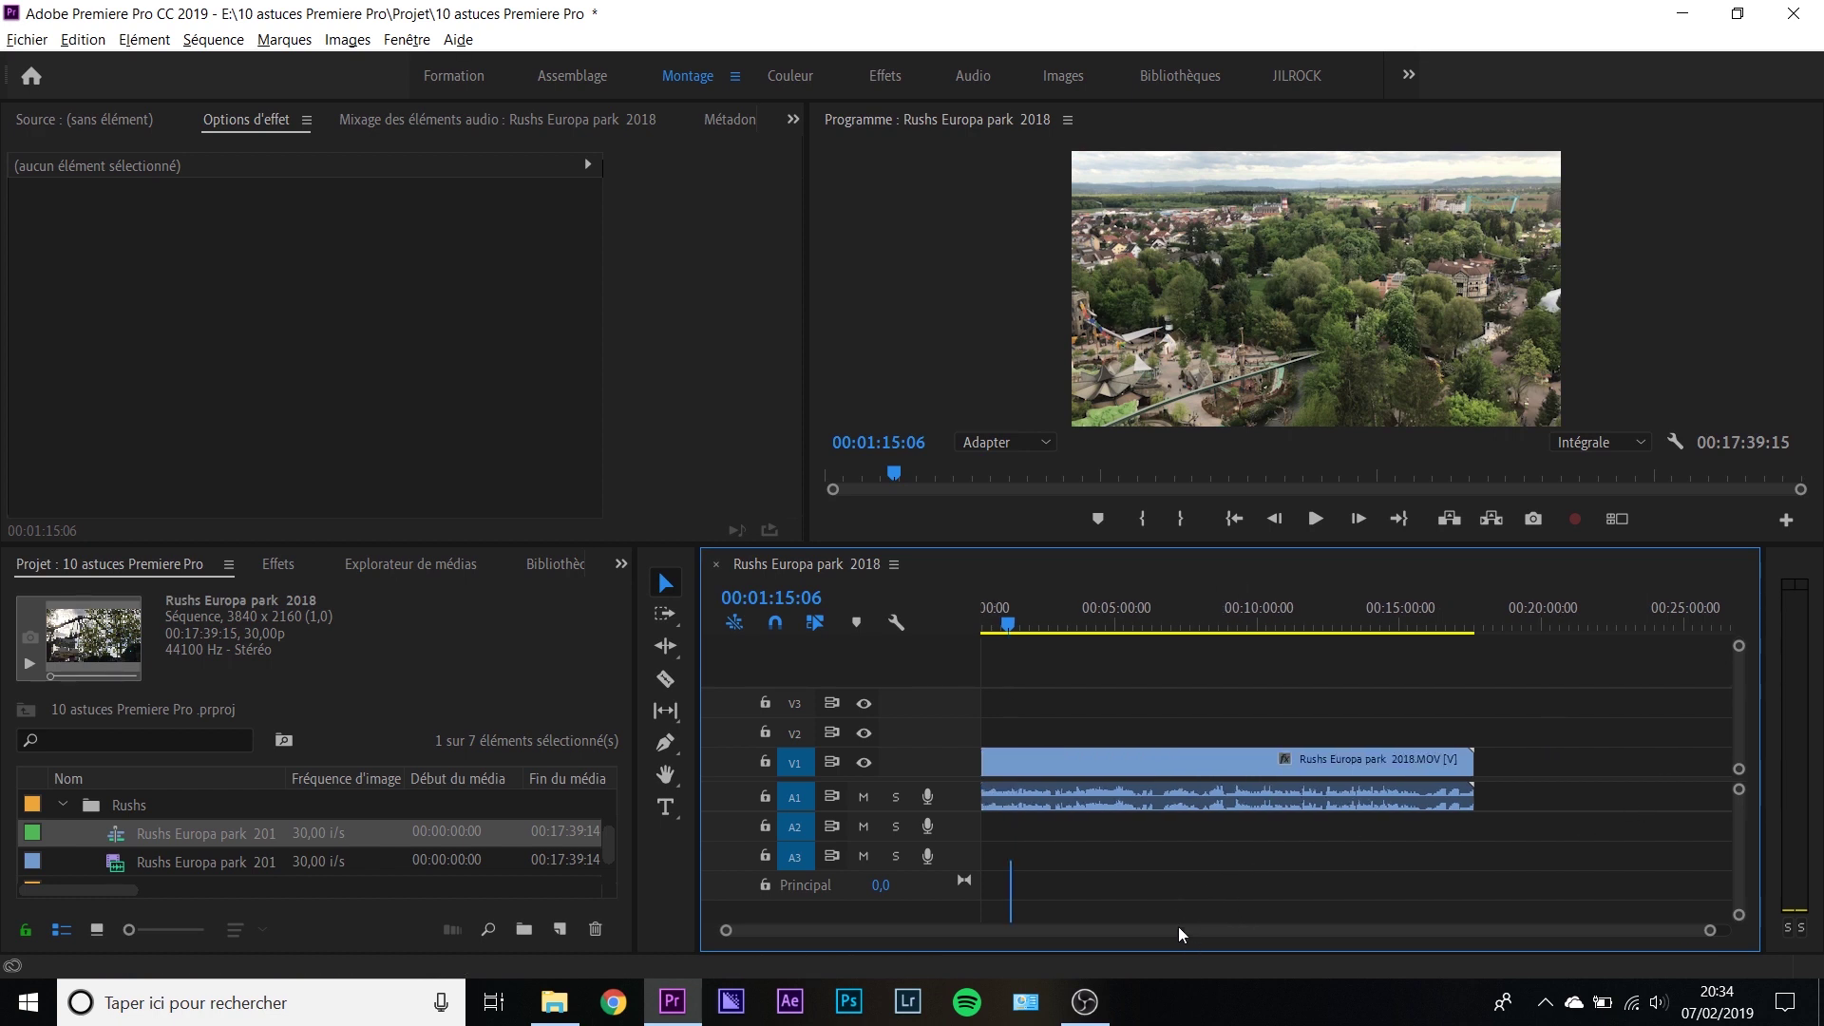
scroll(1178, 880, "up", 5)
scroll(1190, 886, "down", 8)
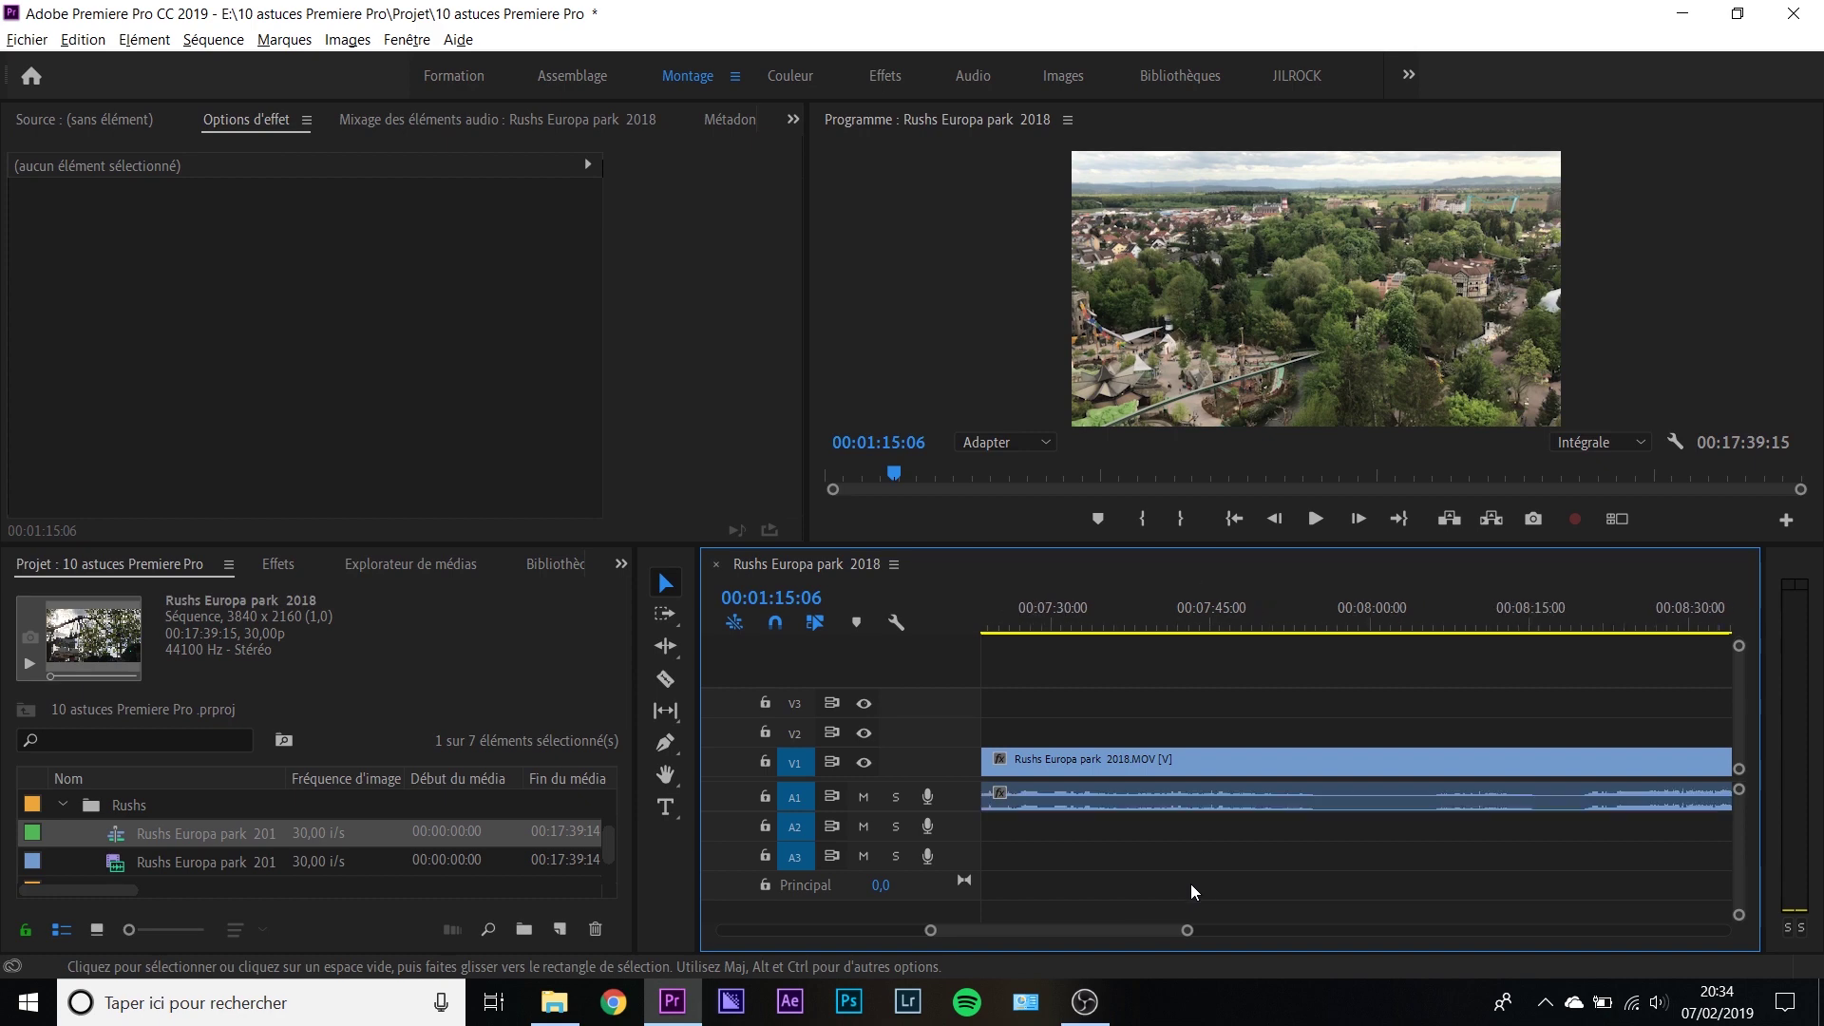
scroll(1178, 892, "up", 6)
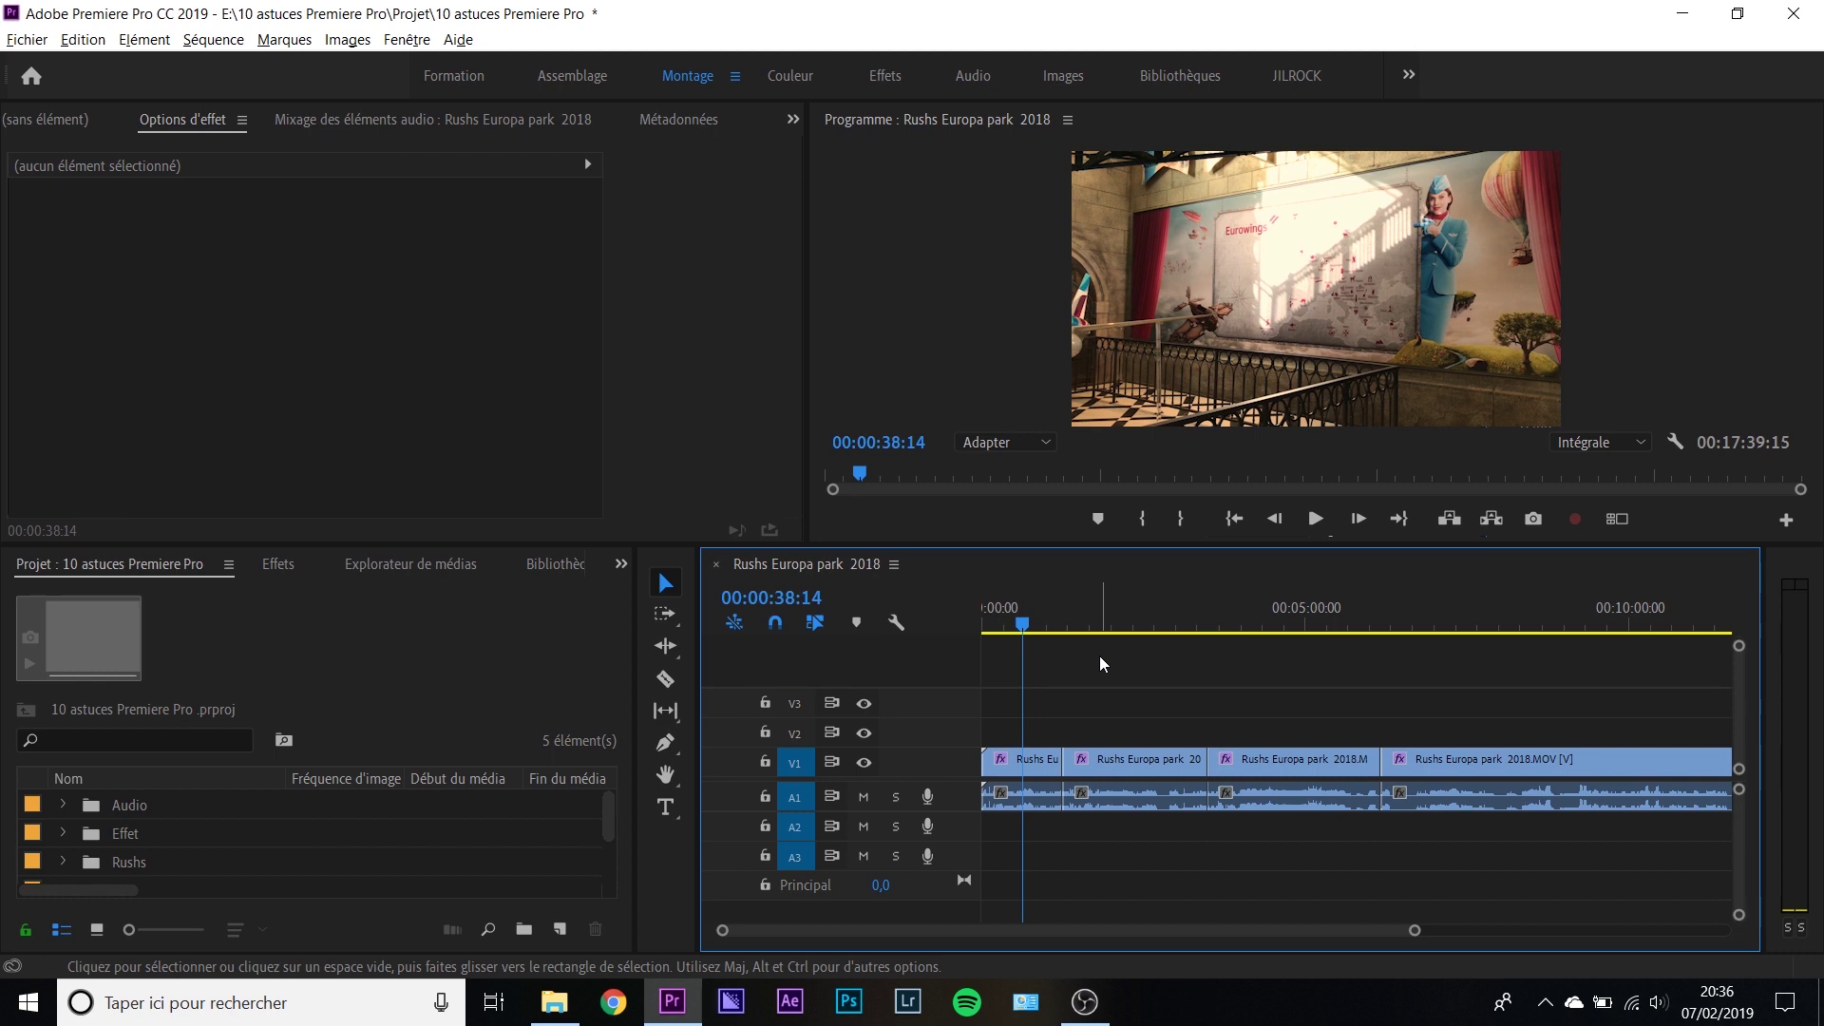
Remove the attributes from all clips in the sequence, including motion, opacity, time remapping, Lumetri color and the audio volume and panning attributes.
left_click_drag(1099, 656, 1414, 768)
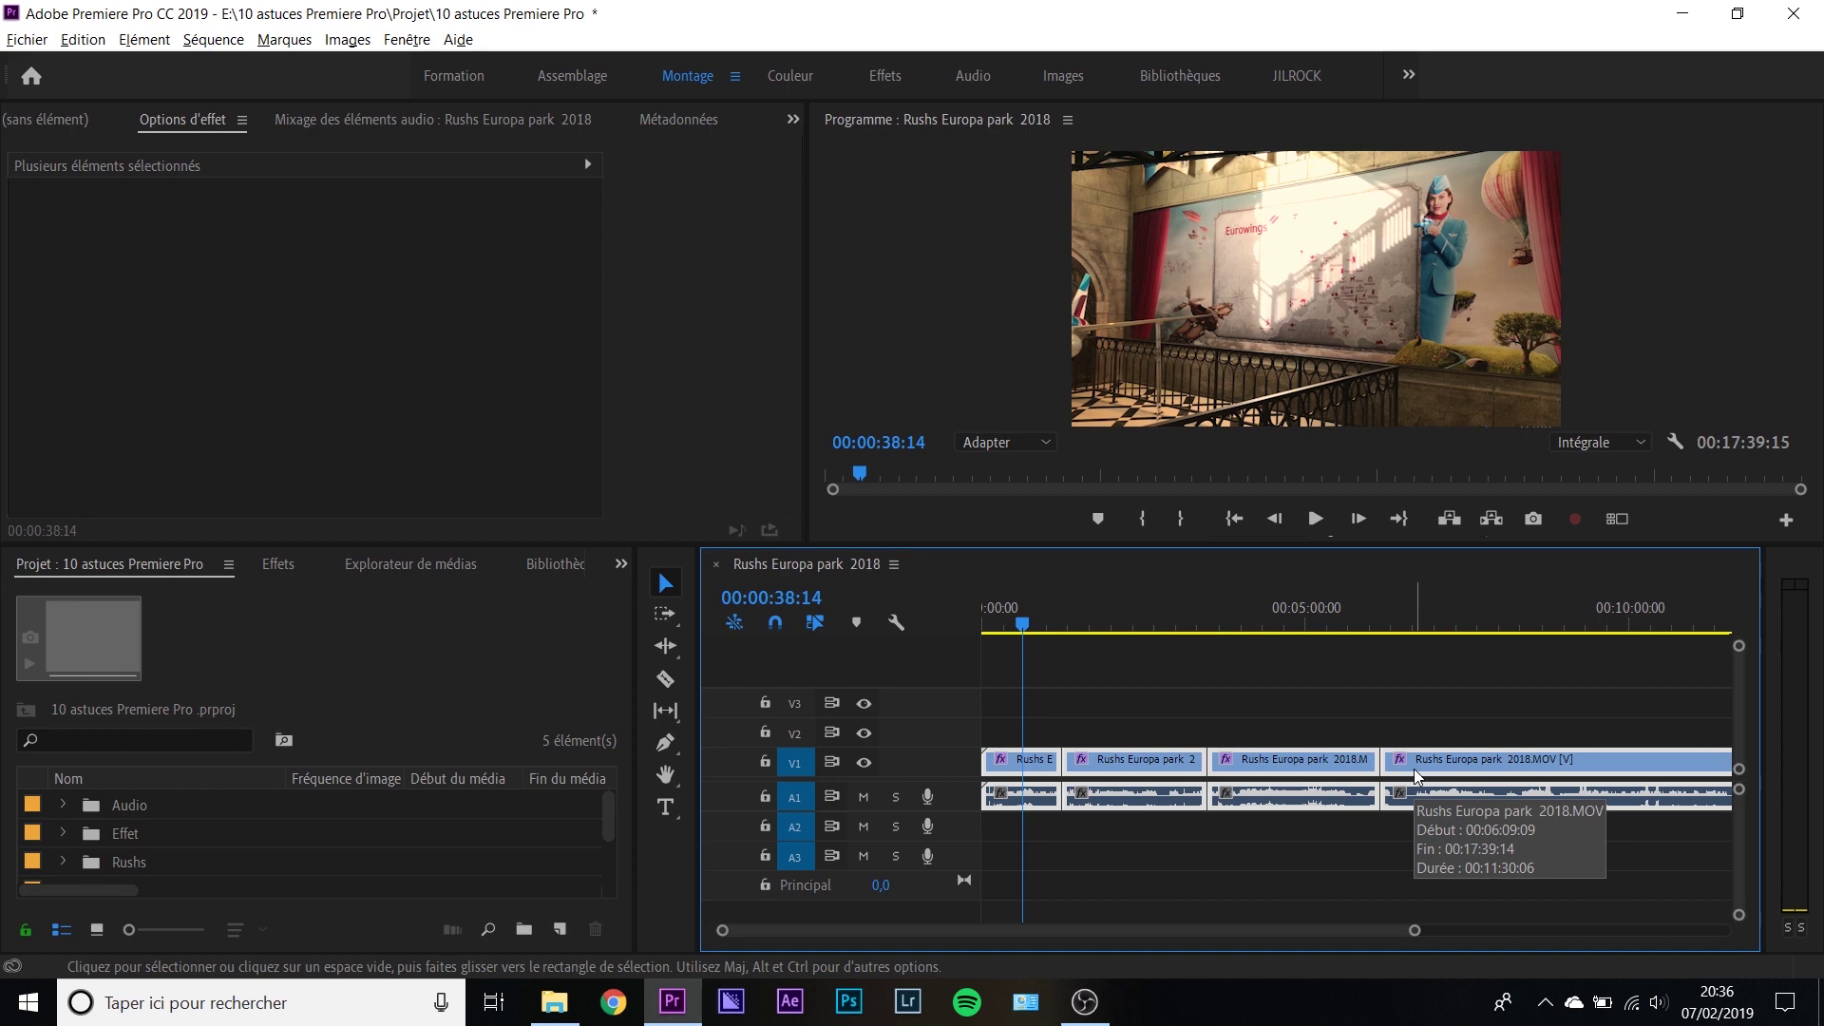
right_click(1172, 759)
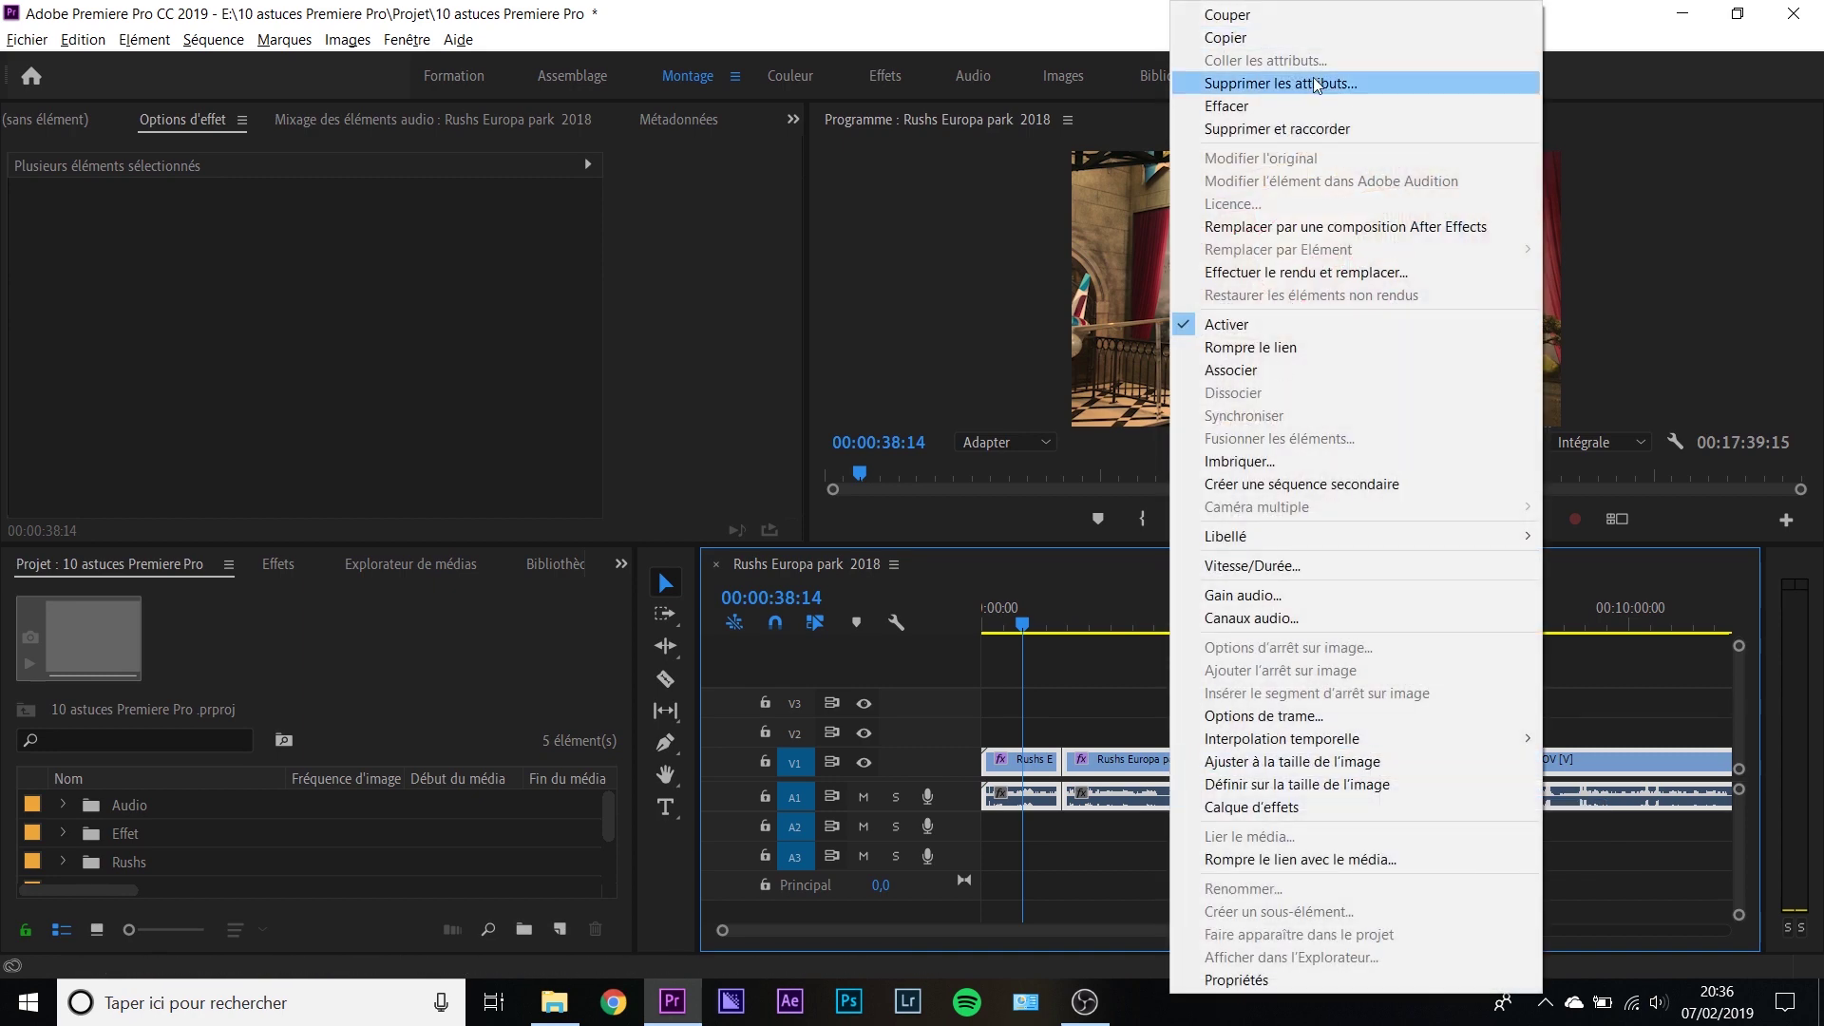
left_click(1263, 86)
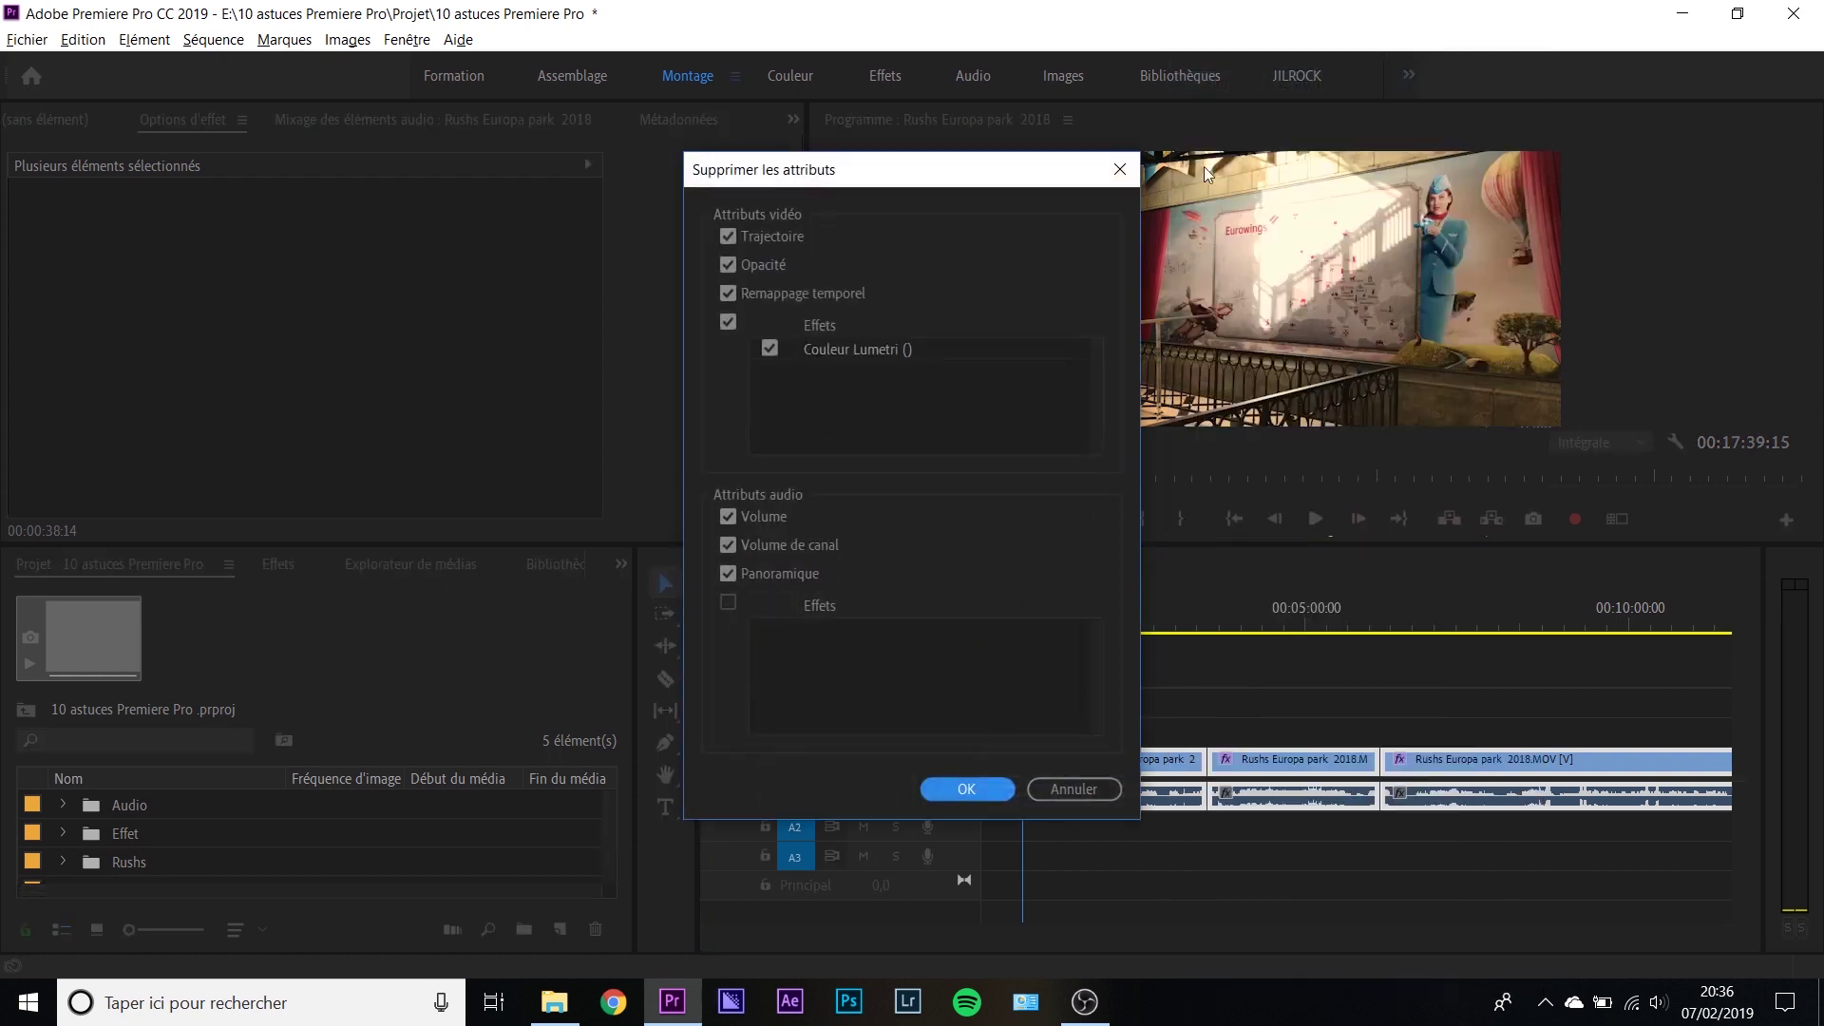
left_click(964, 789)
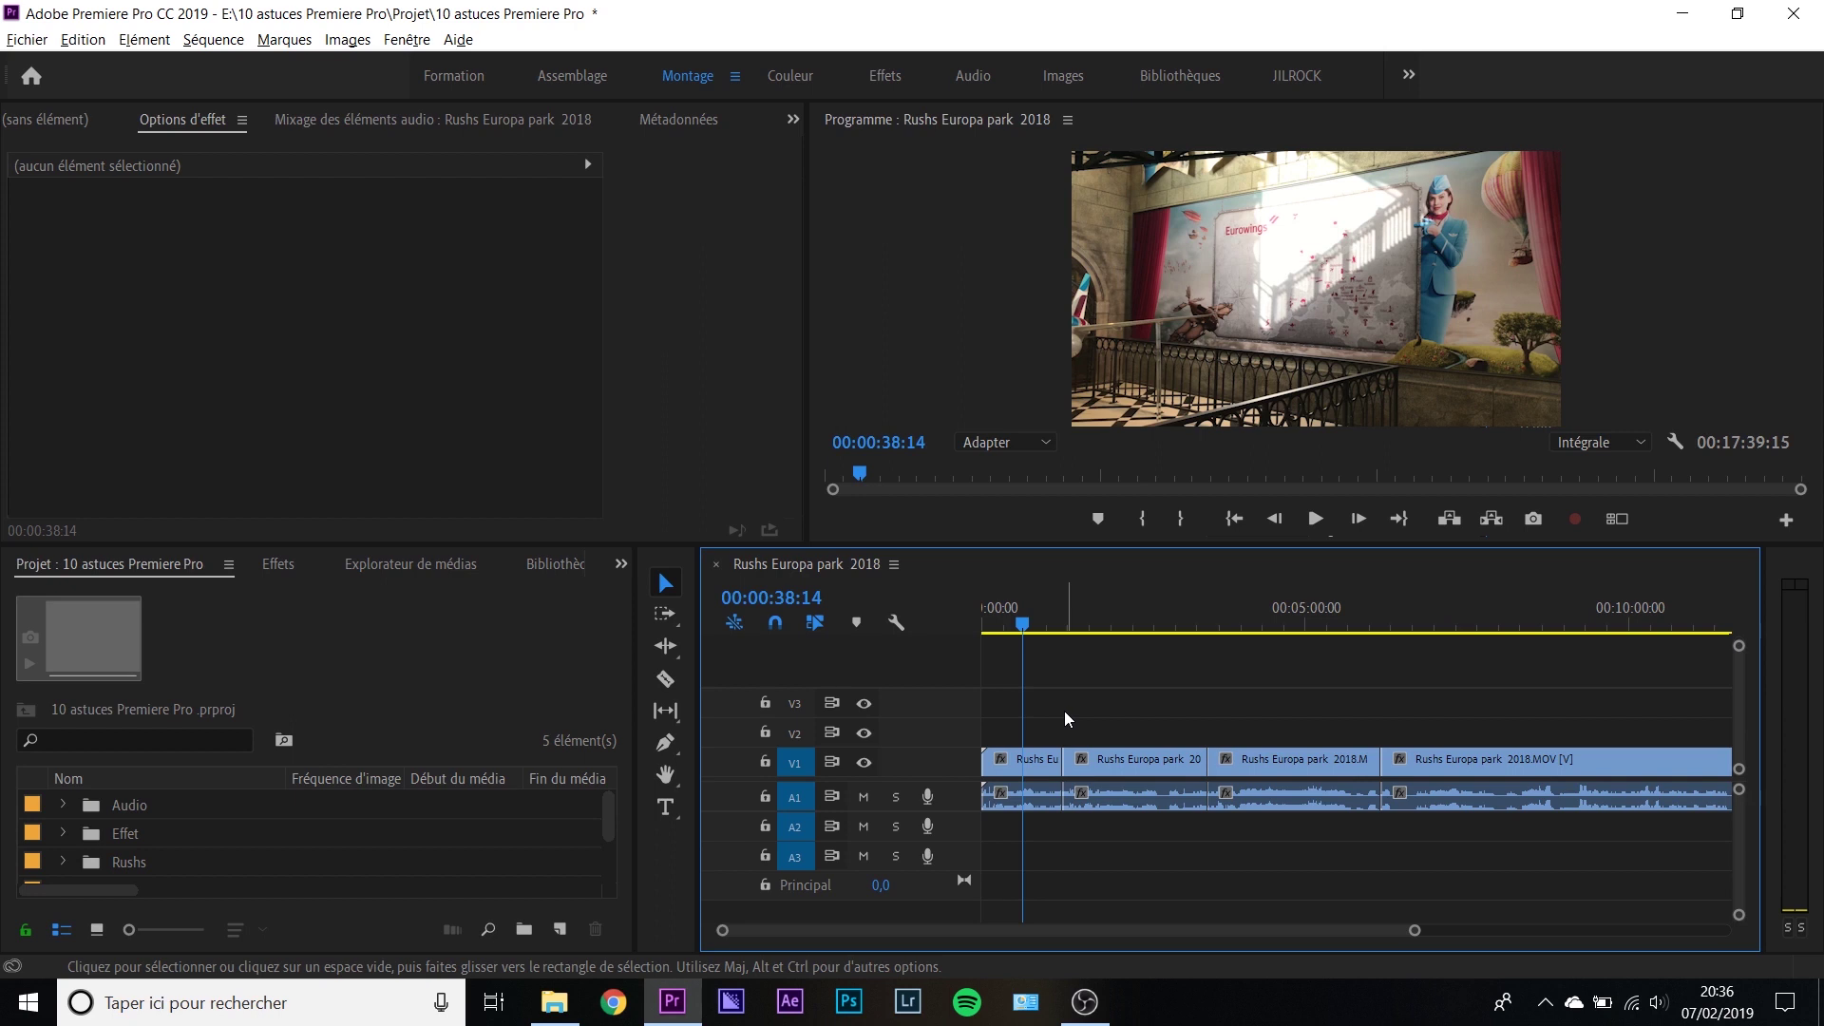
Duplicate the video of the first V1 clip onto track V2 directly above it.
left_click(1045, 763)
left_click_drag(1045, 763, 1097, 722)
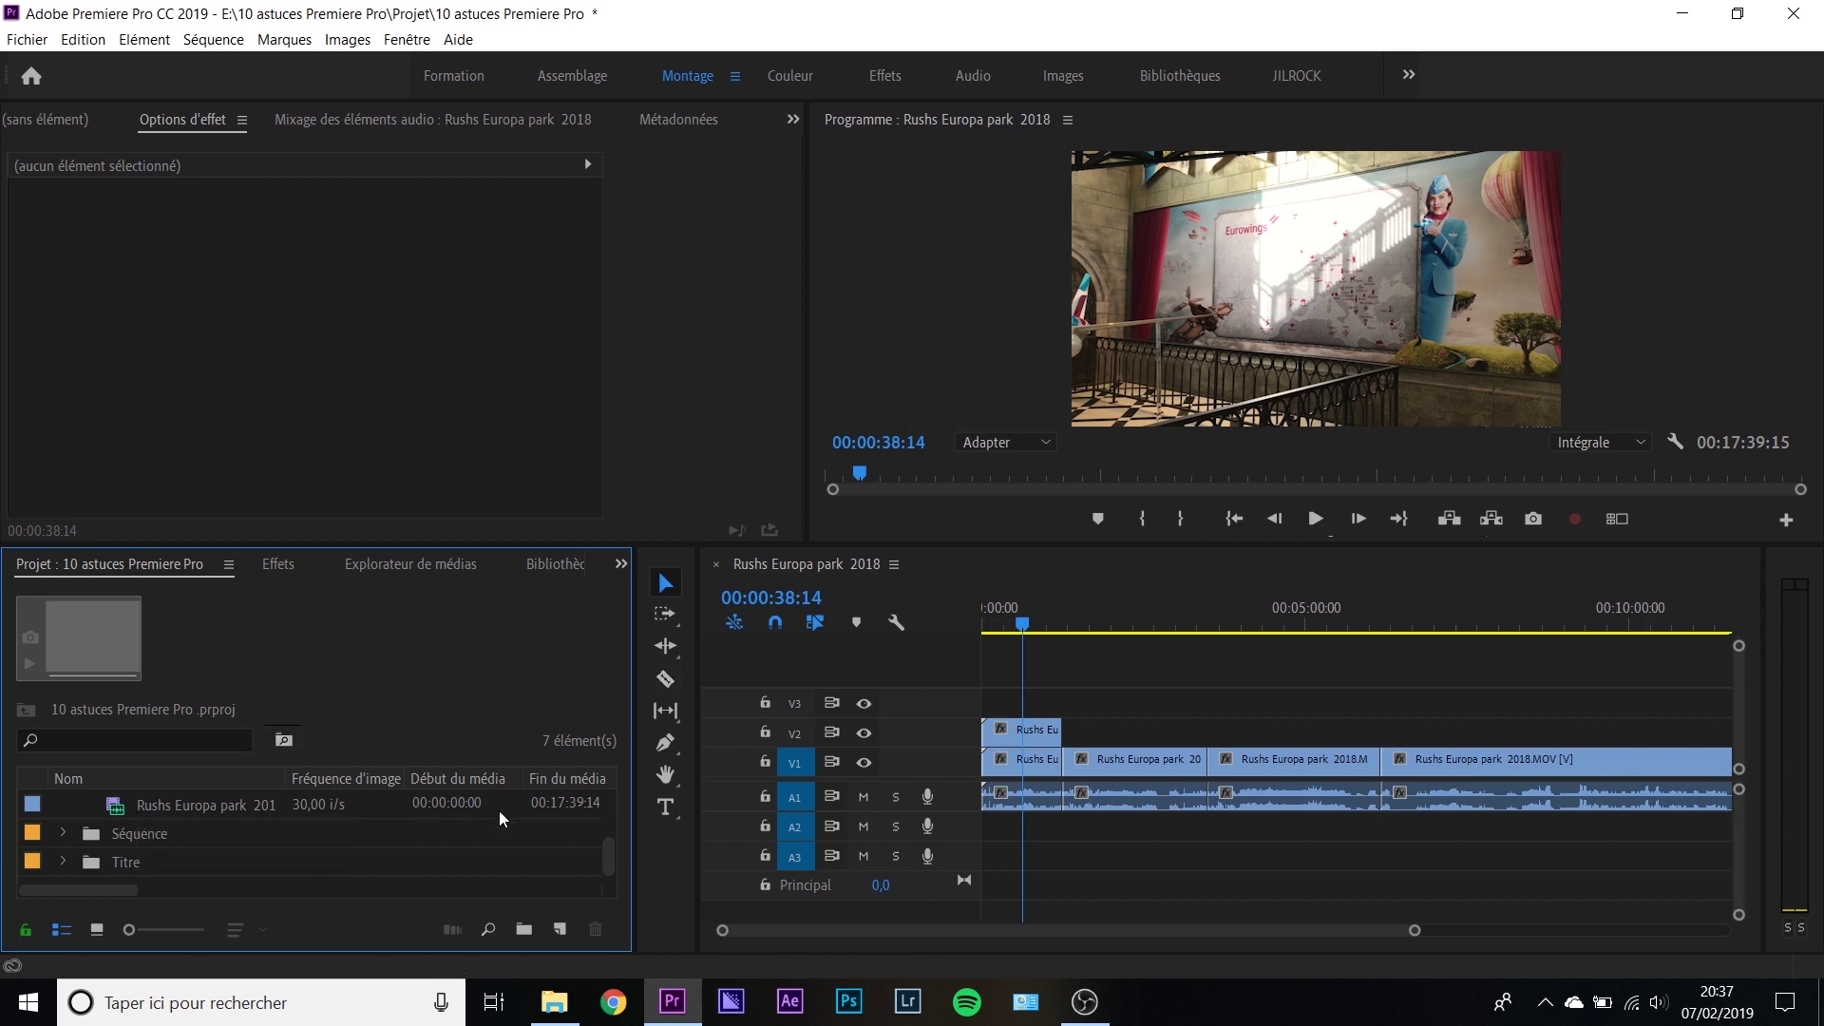
Mark the source rush from 00:03:10:25 to 00:05:22:14 and try placing only its video on an upper track of the sequence.
double_click(108, 806)
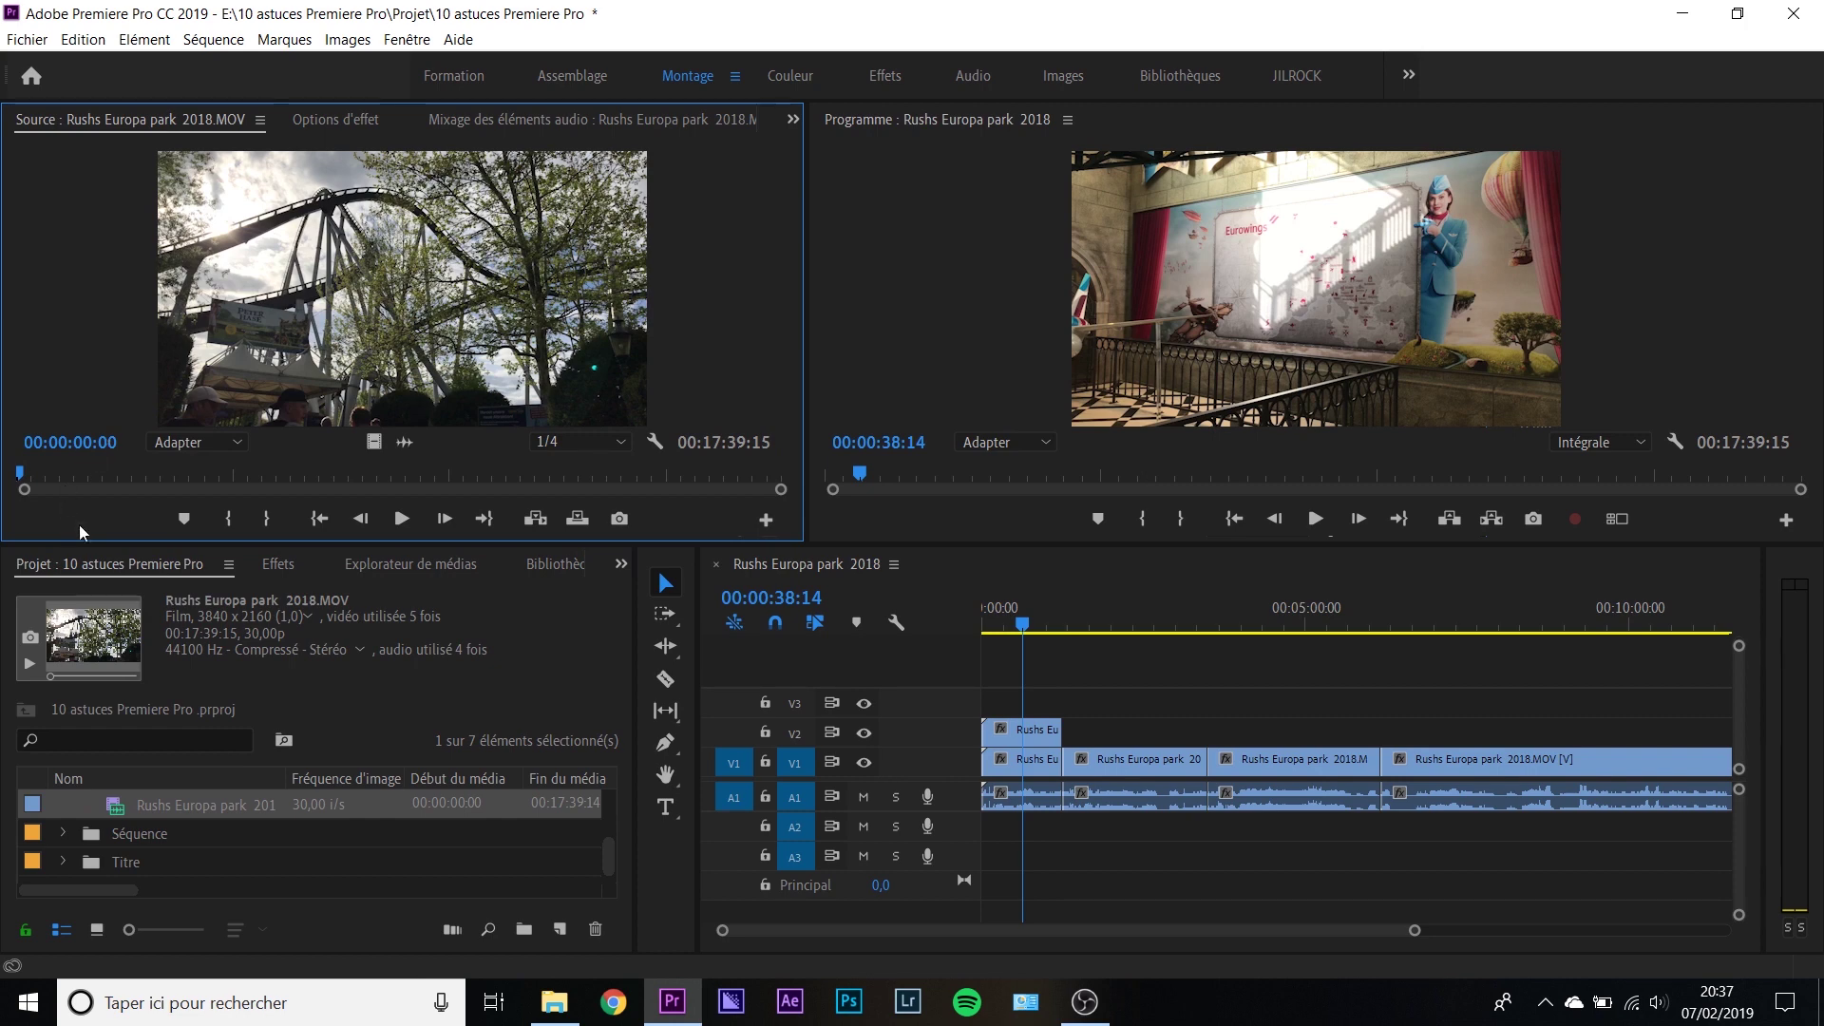
left_click(153, 472)
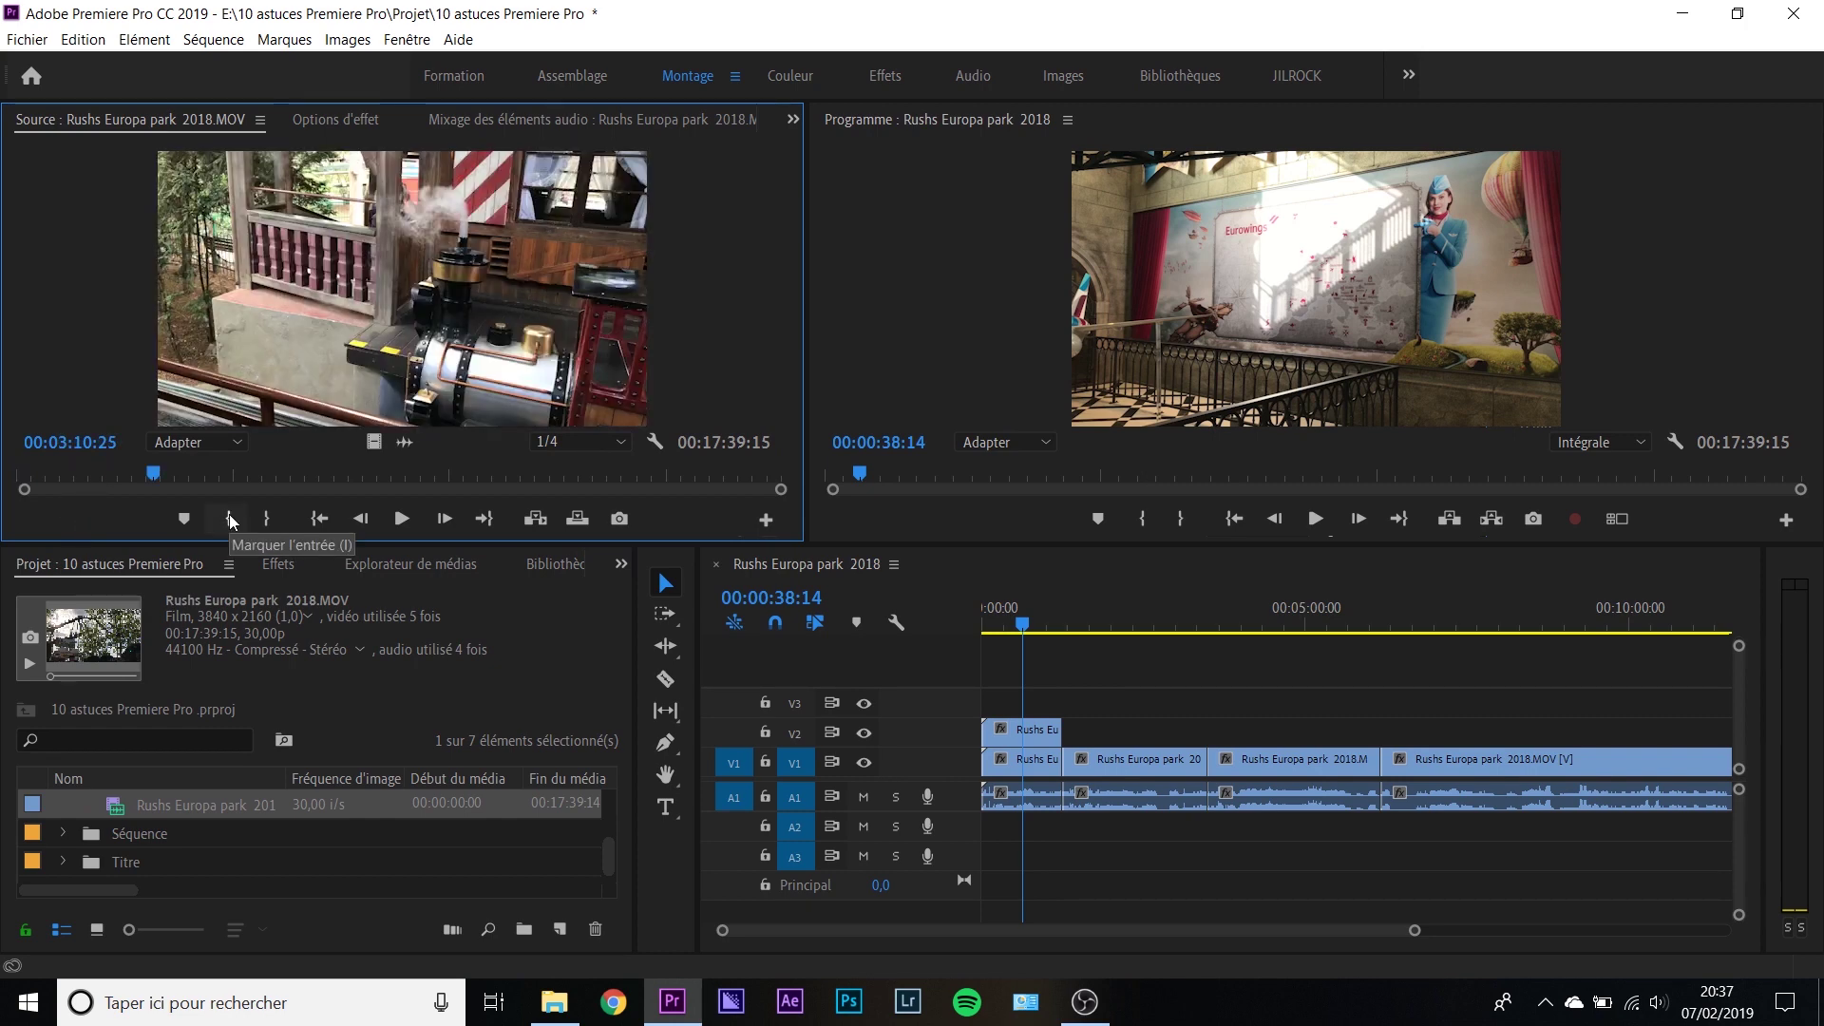
left_click(231, 519)
left_click_drag(156, 486, 249, 489)
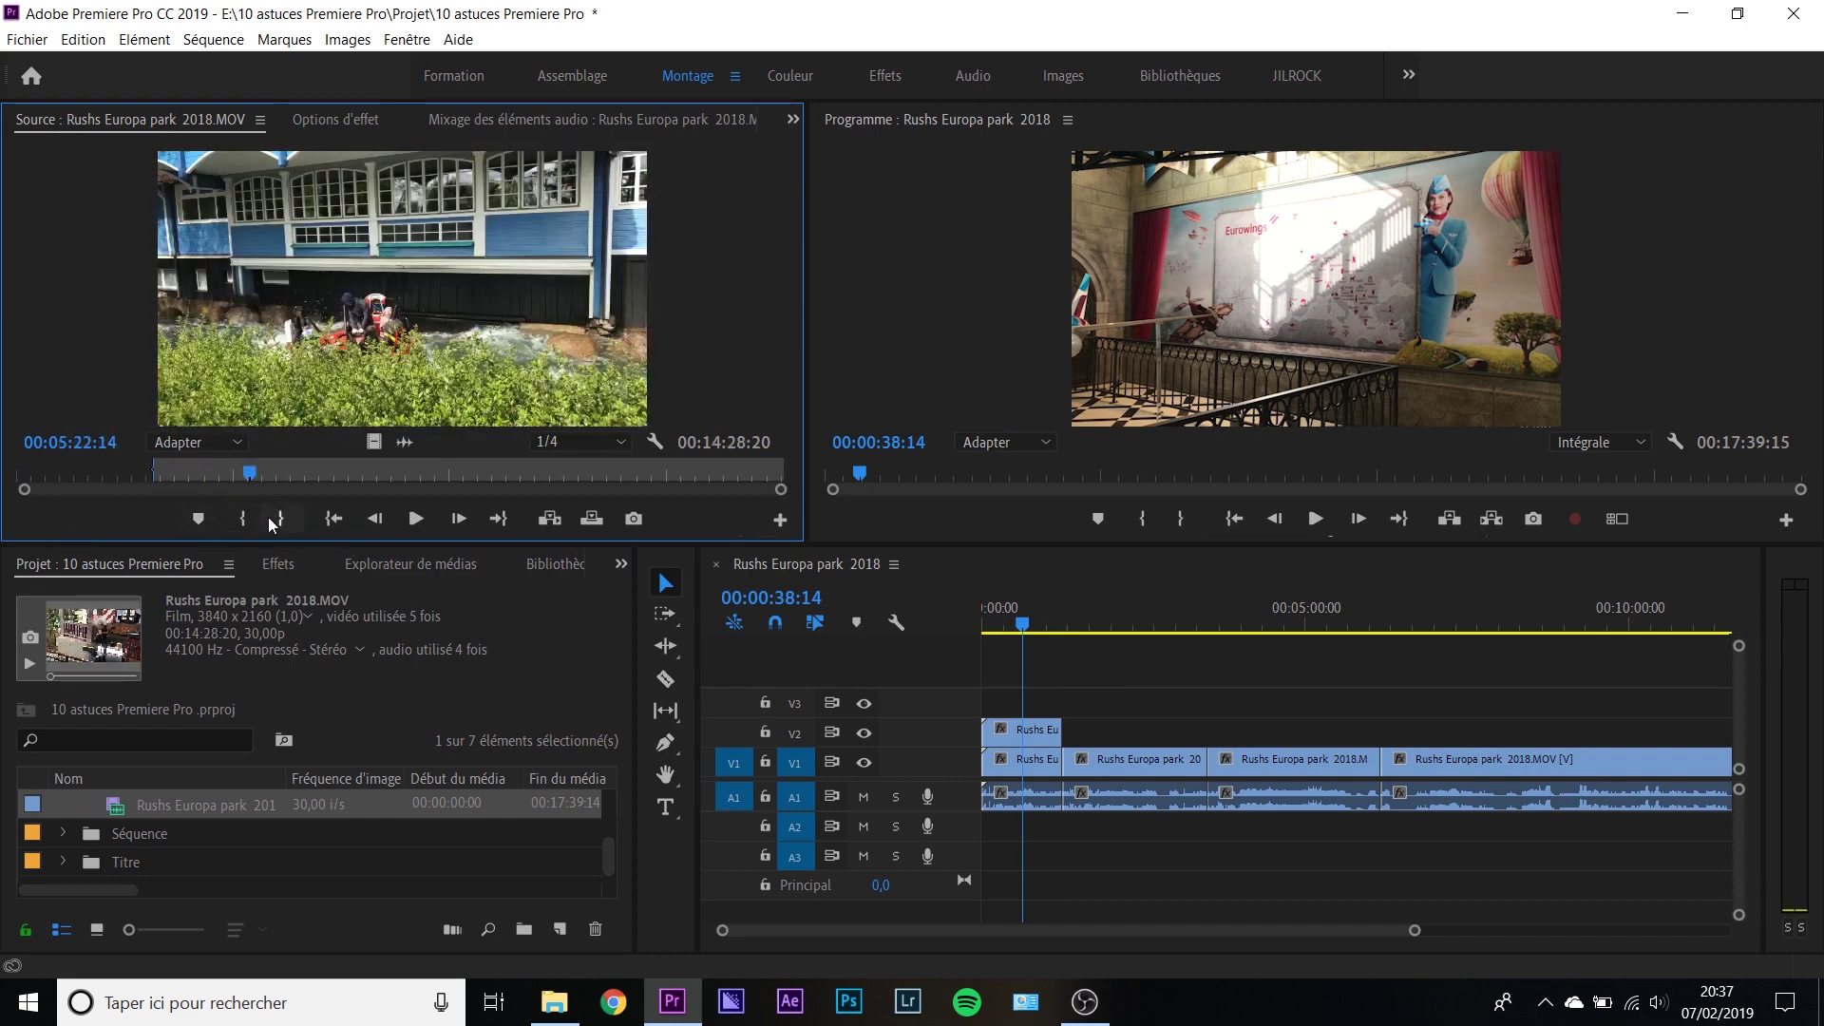
left_click(273, 520)
left_click_drag(376, 442, 1121, 703)
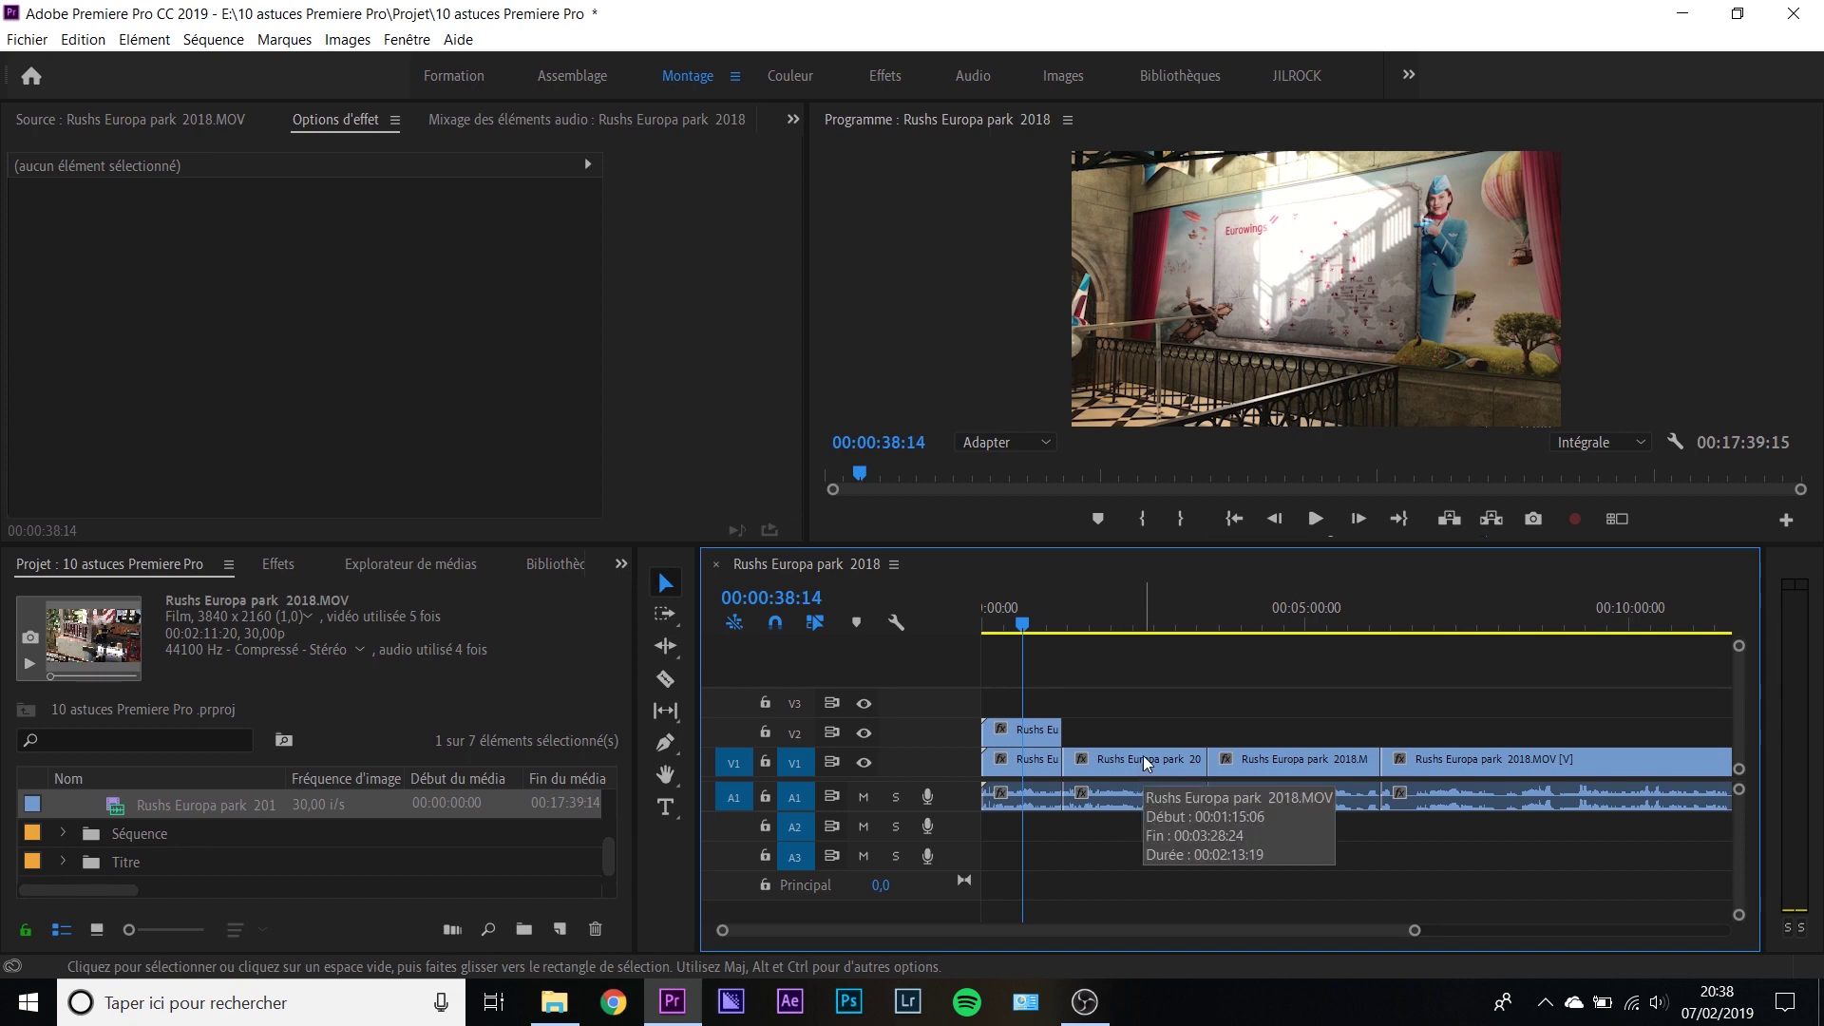
Select the second timeline clip's audio without its video, and its video without its audio.
left_click_drag(1143, 758, 1149, 797)
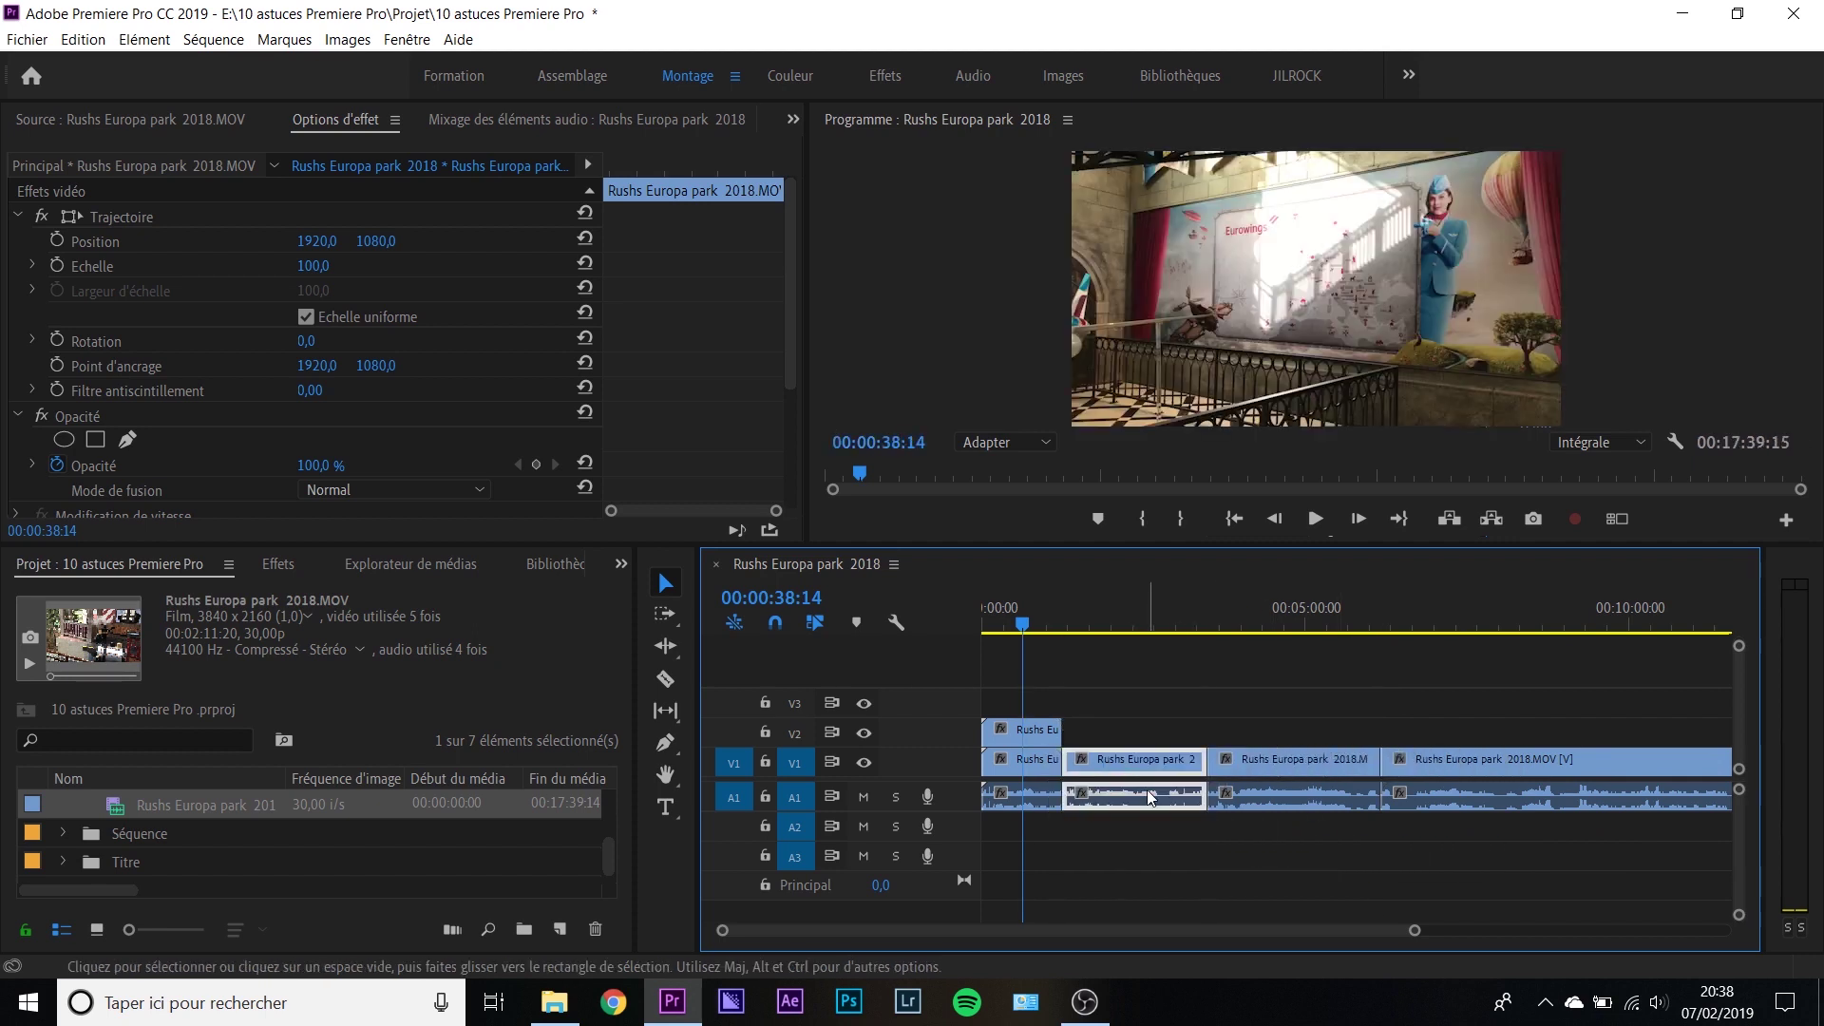
left_click(1128, 715)
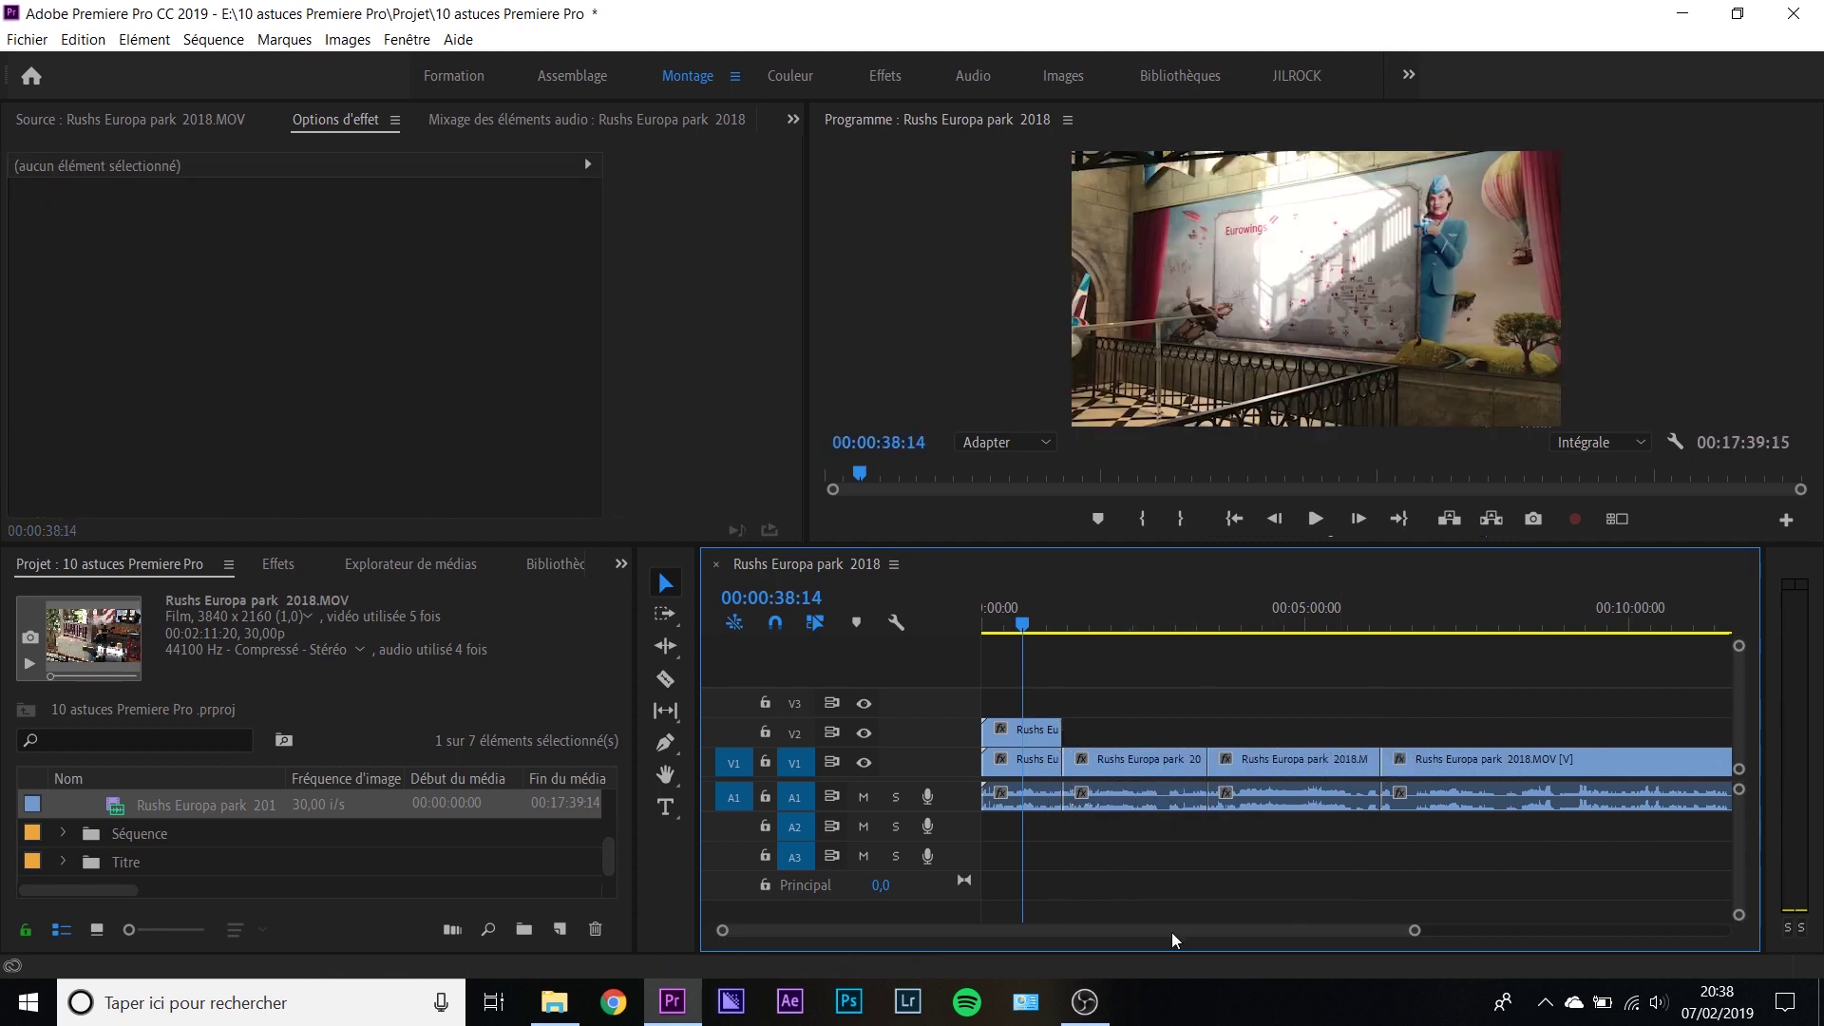
left_click(1149, 794)
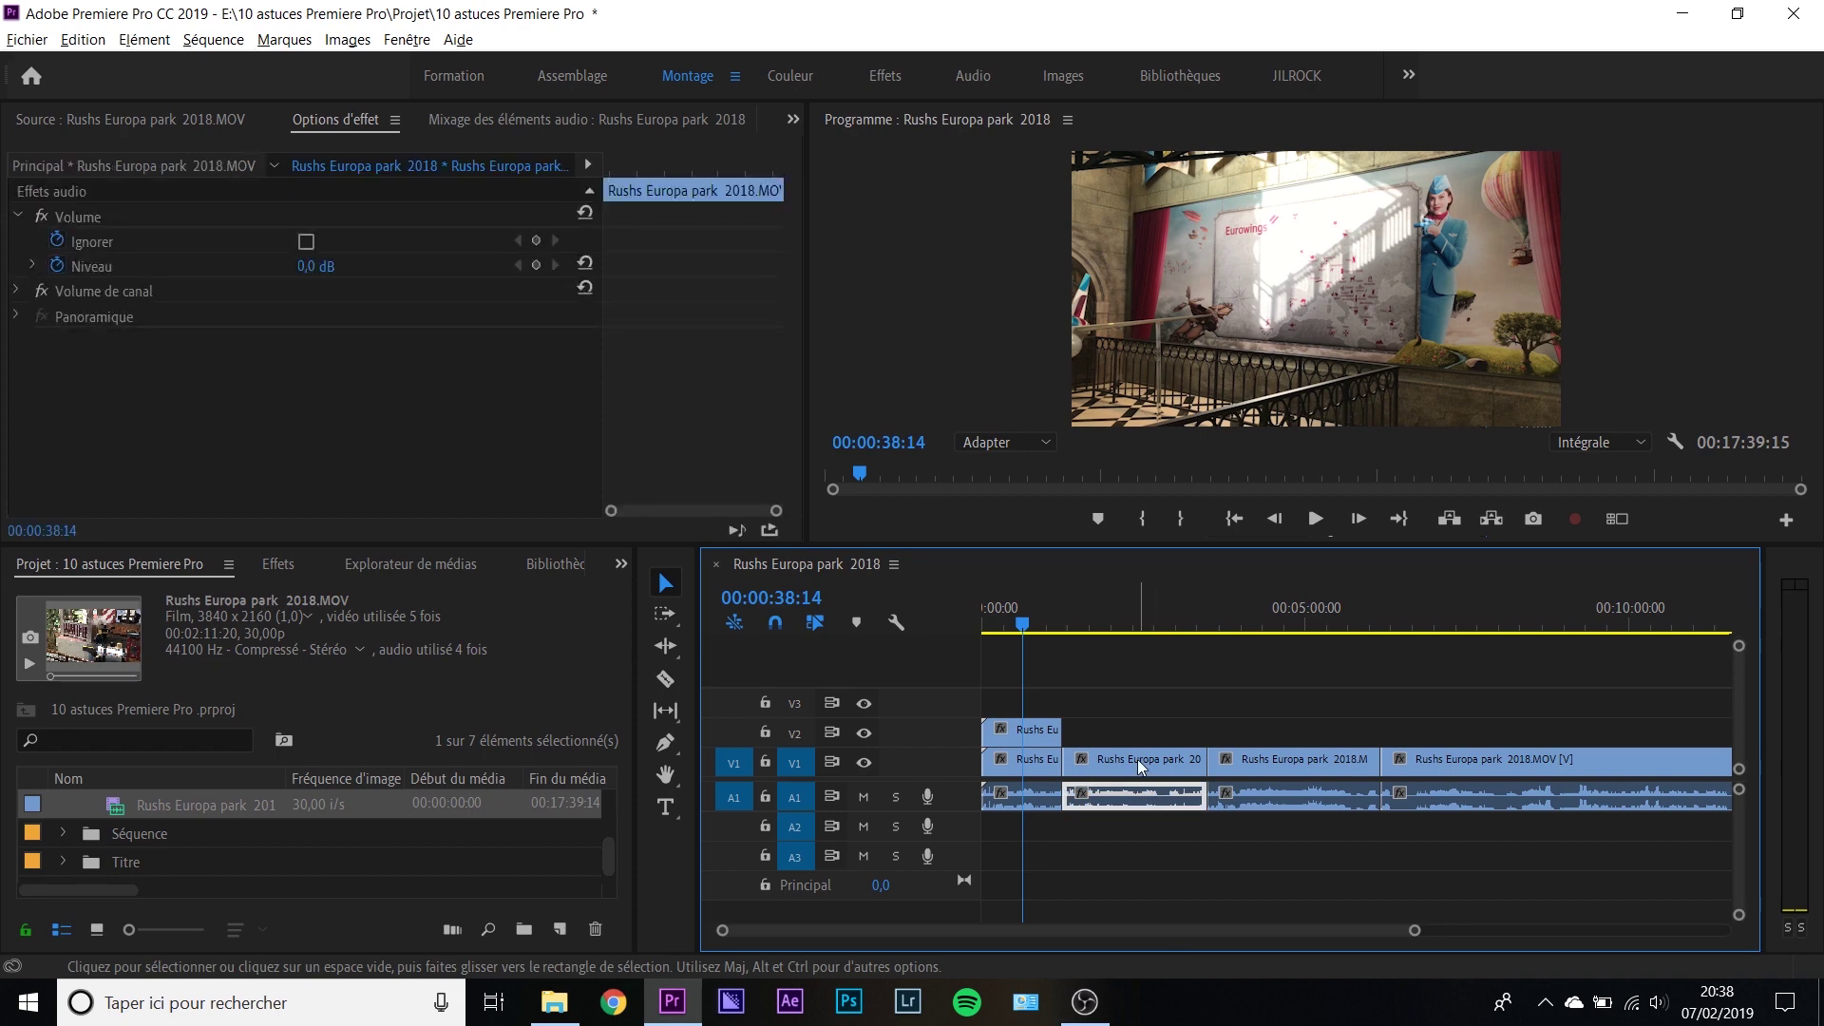
left_click(1137, 760)
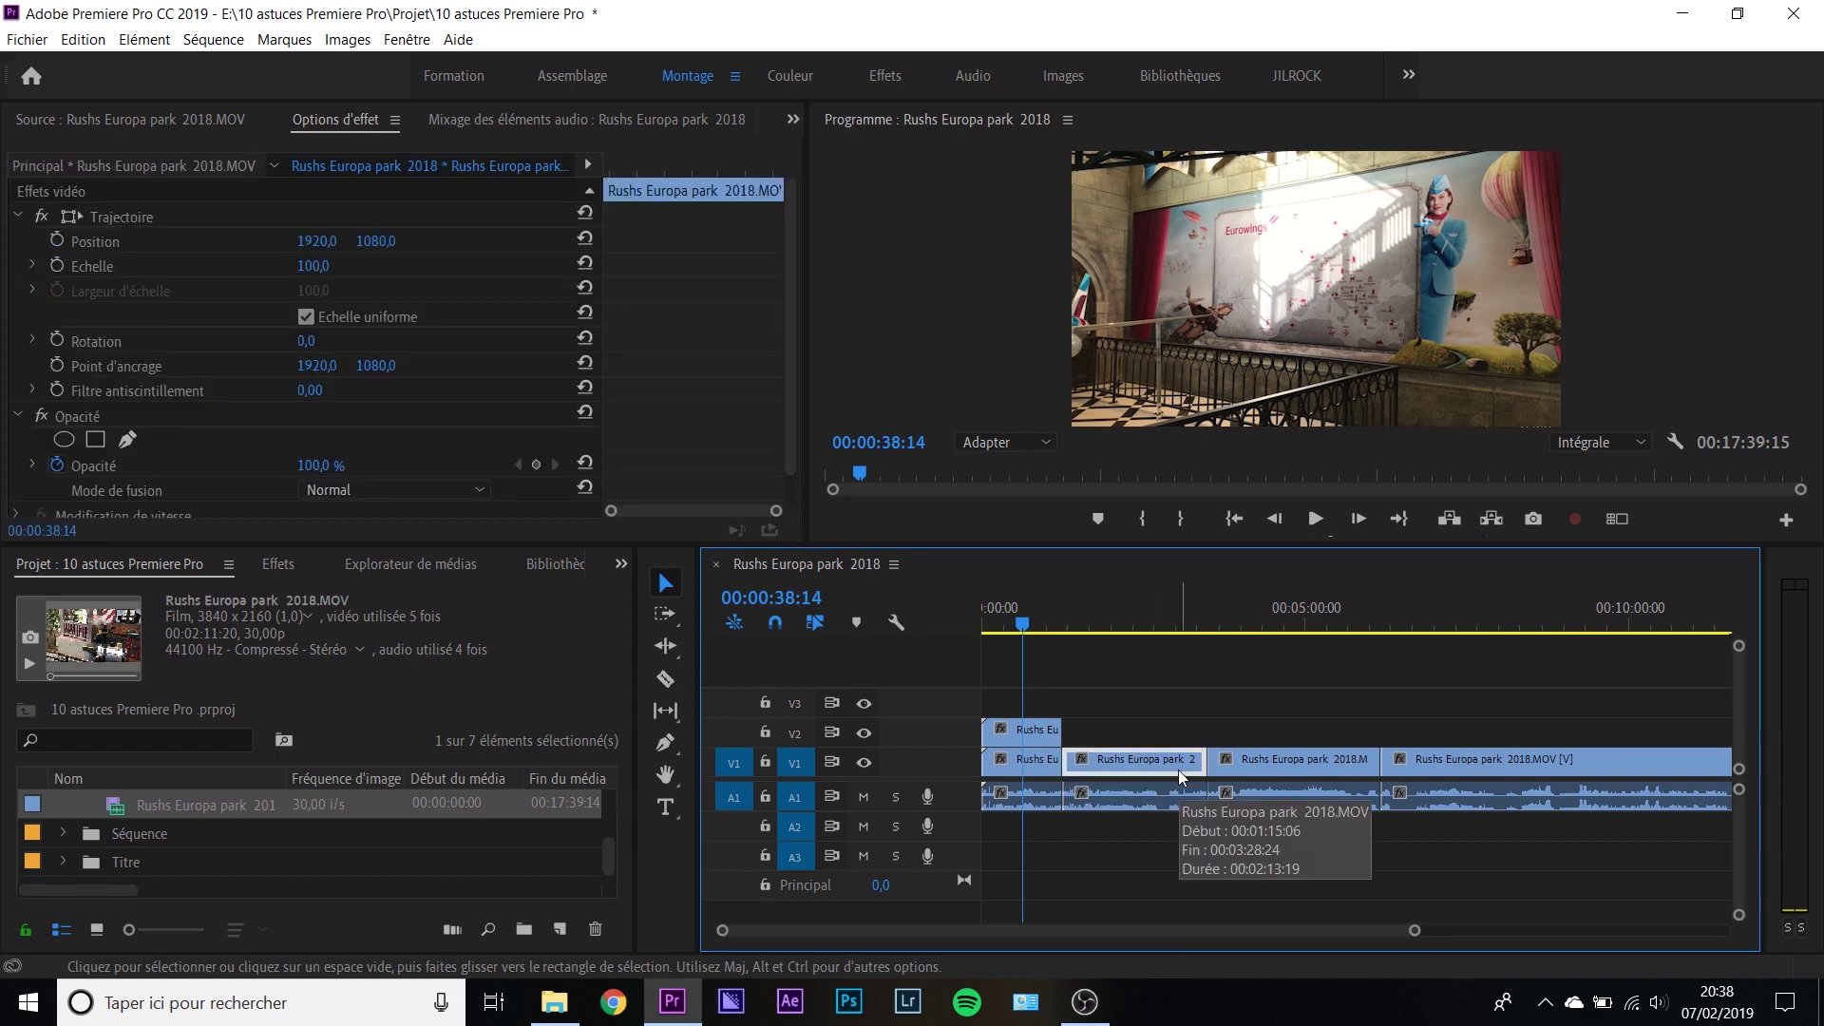
Try ripple-trimming the last clip's end and its start at 00:07:48:07, undoing each trim.
scroll(1171, 675, "down", 3)
left_click(1307, 624)
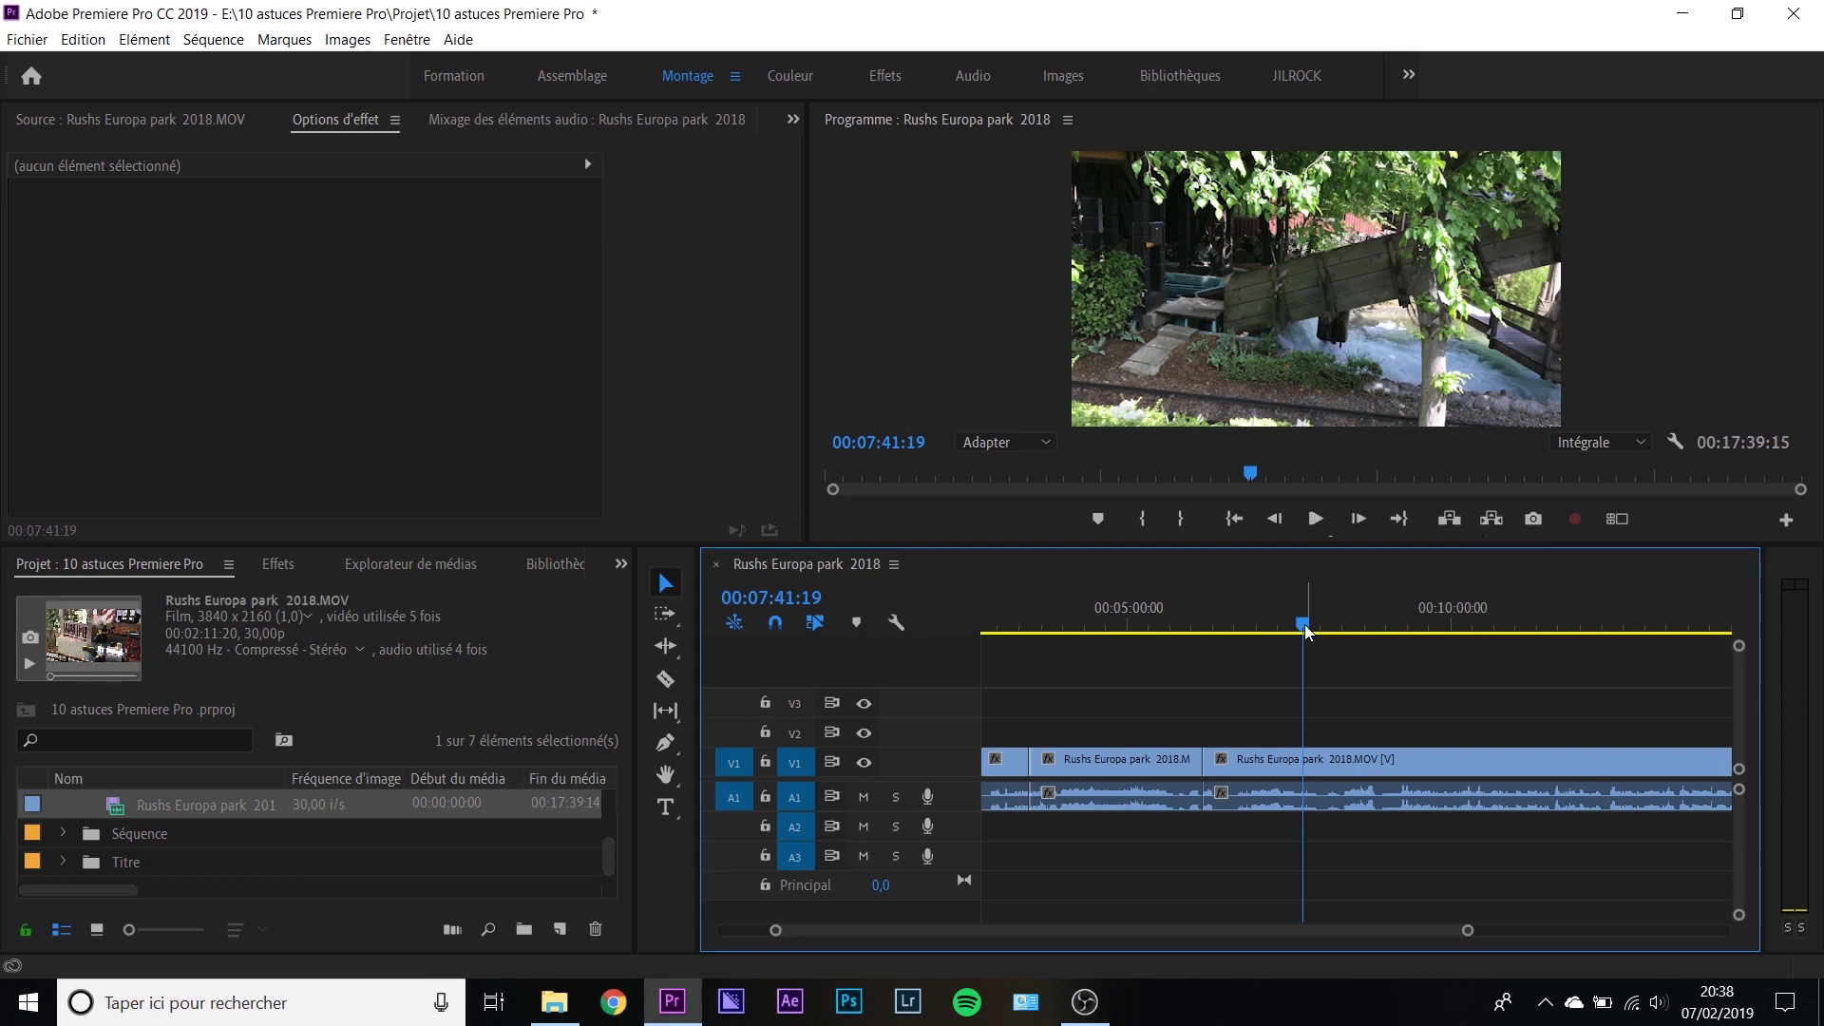
left_click(1311, 607)
key("w")
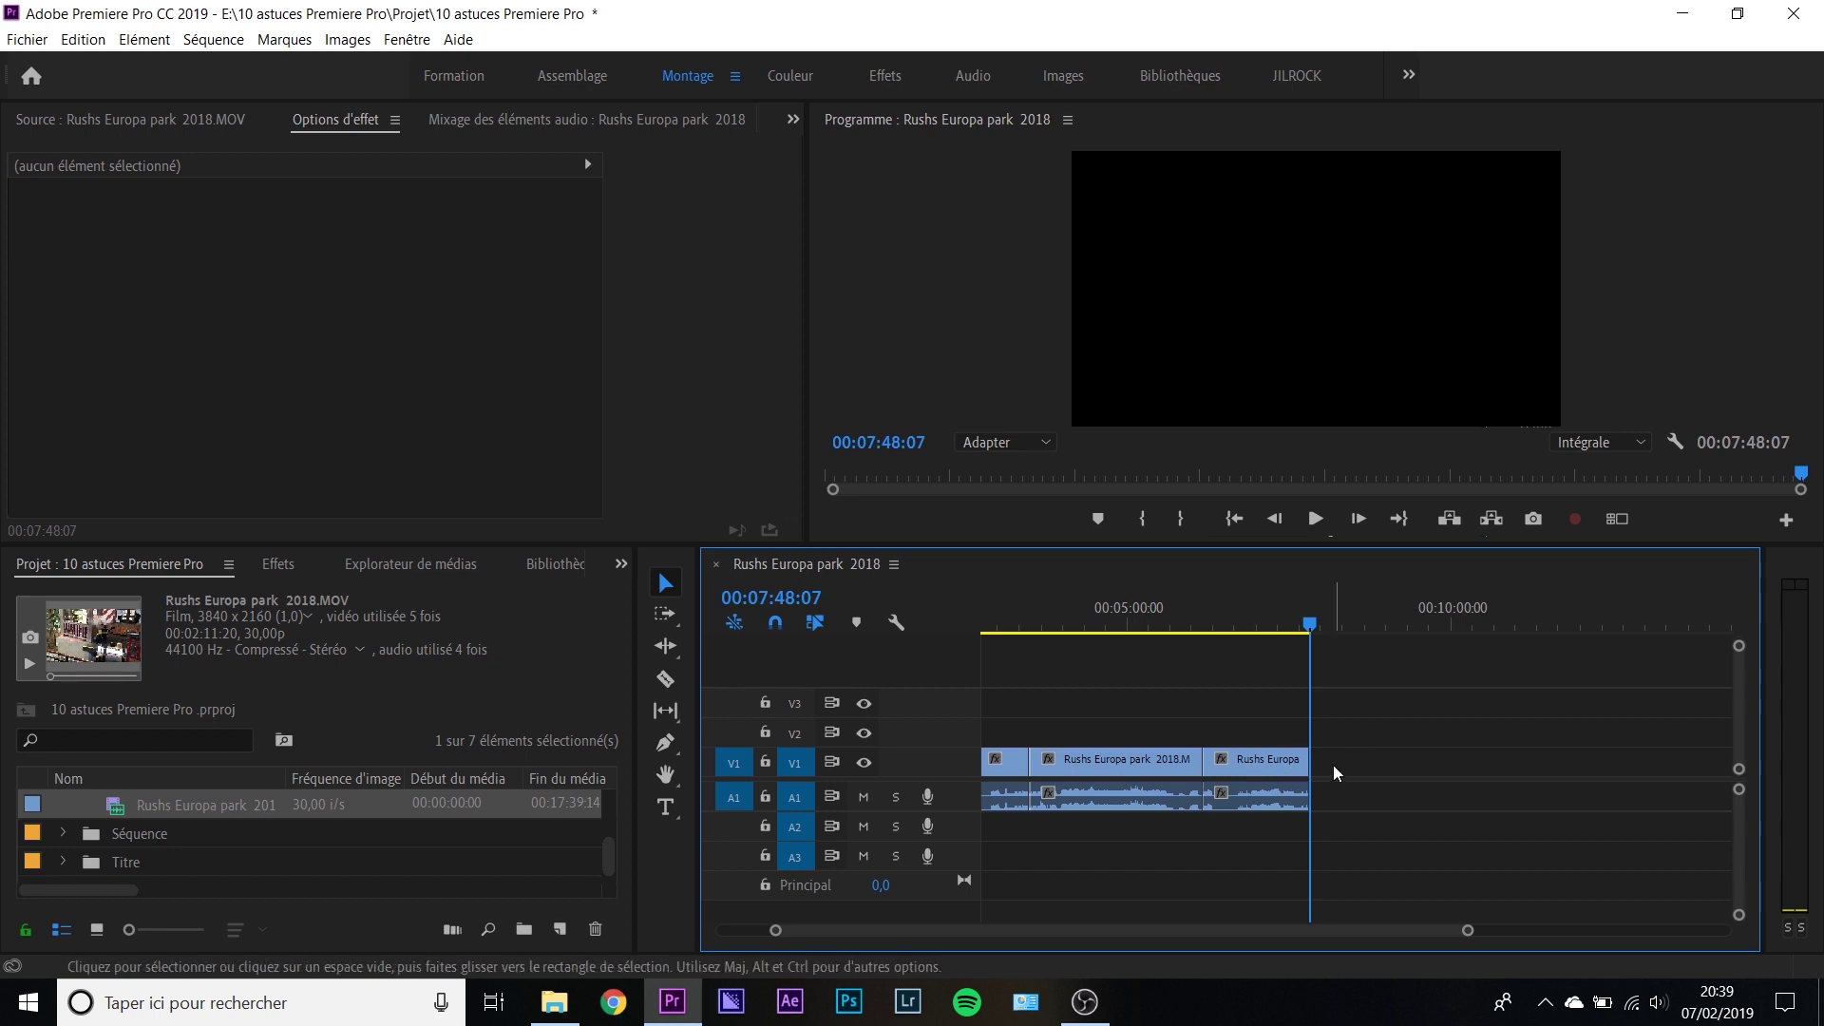
key("ctrl+z")
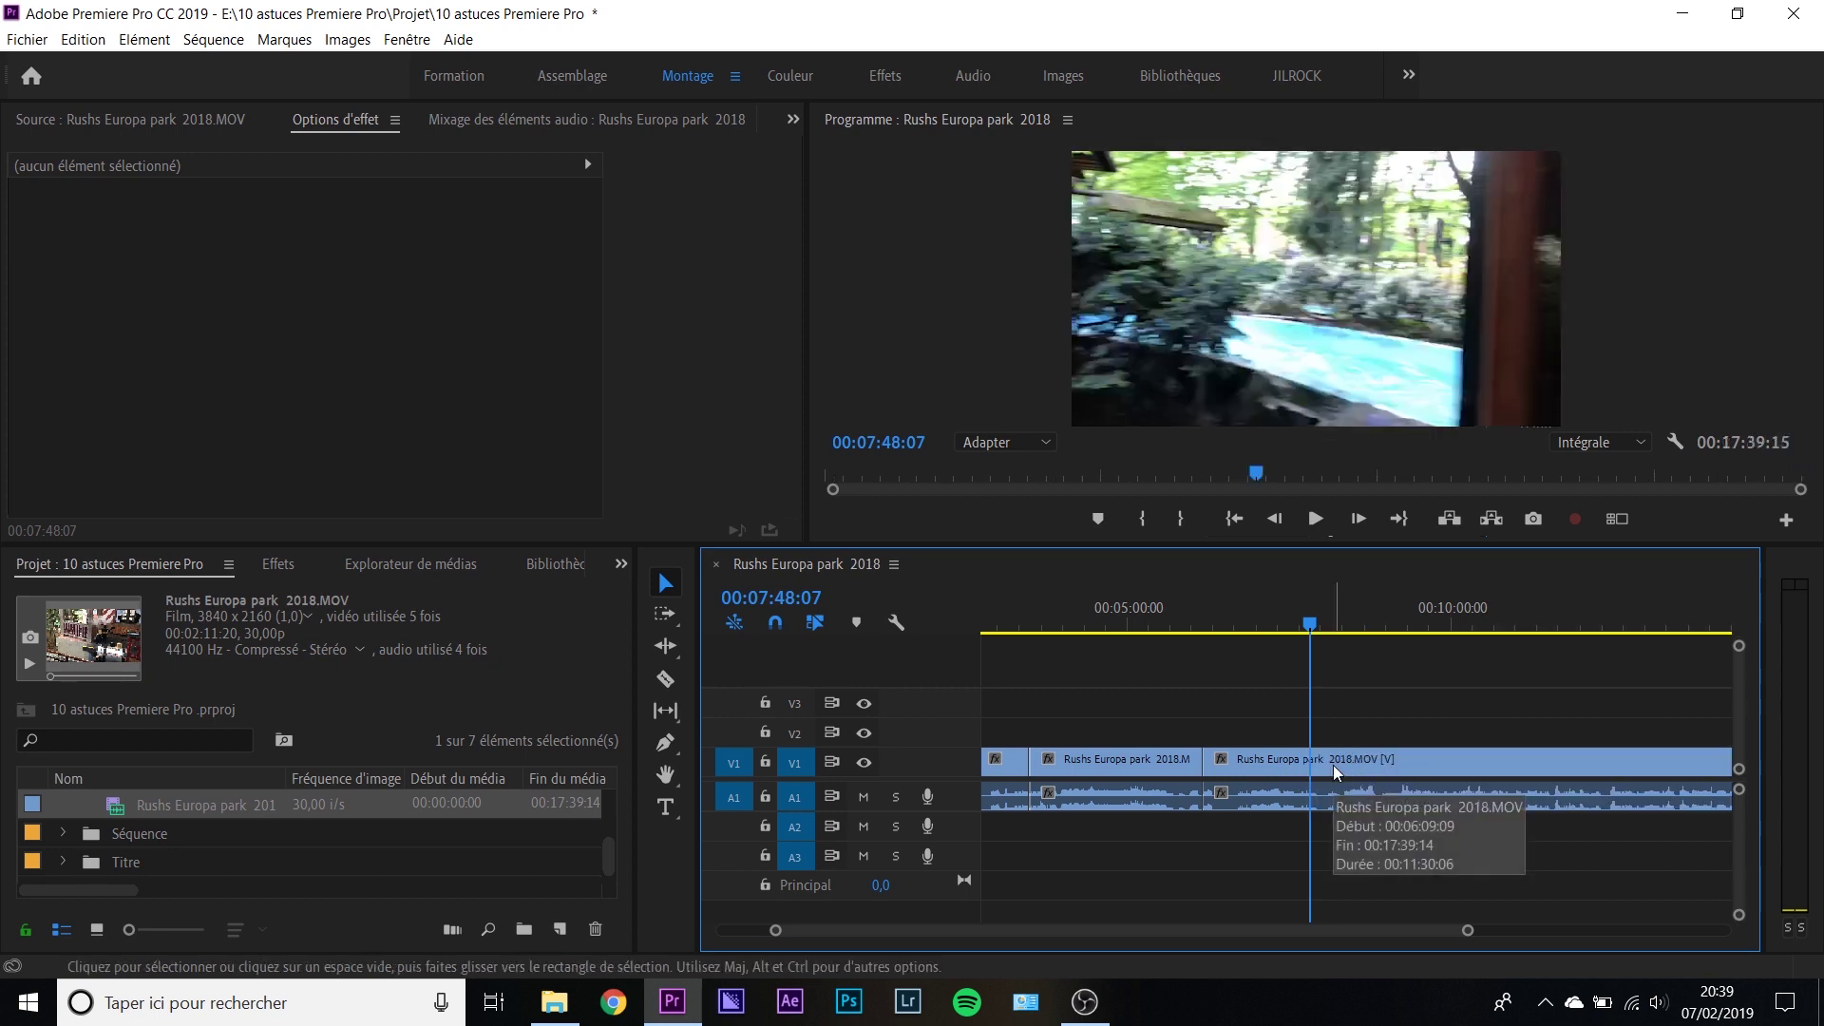
key("Up")
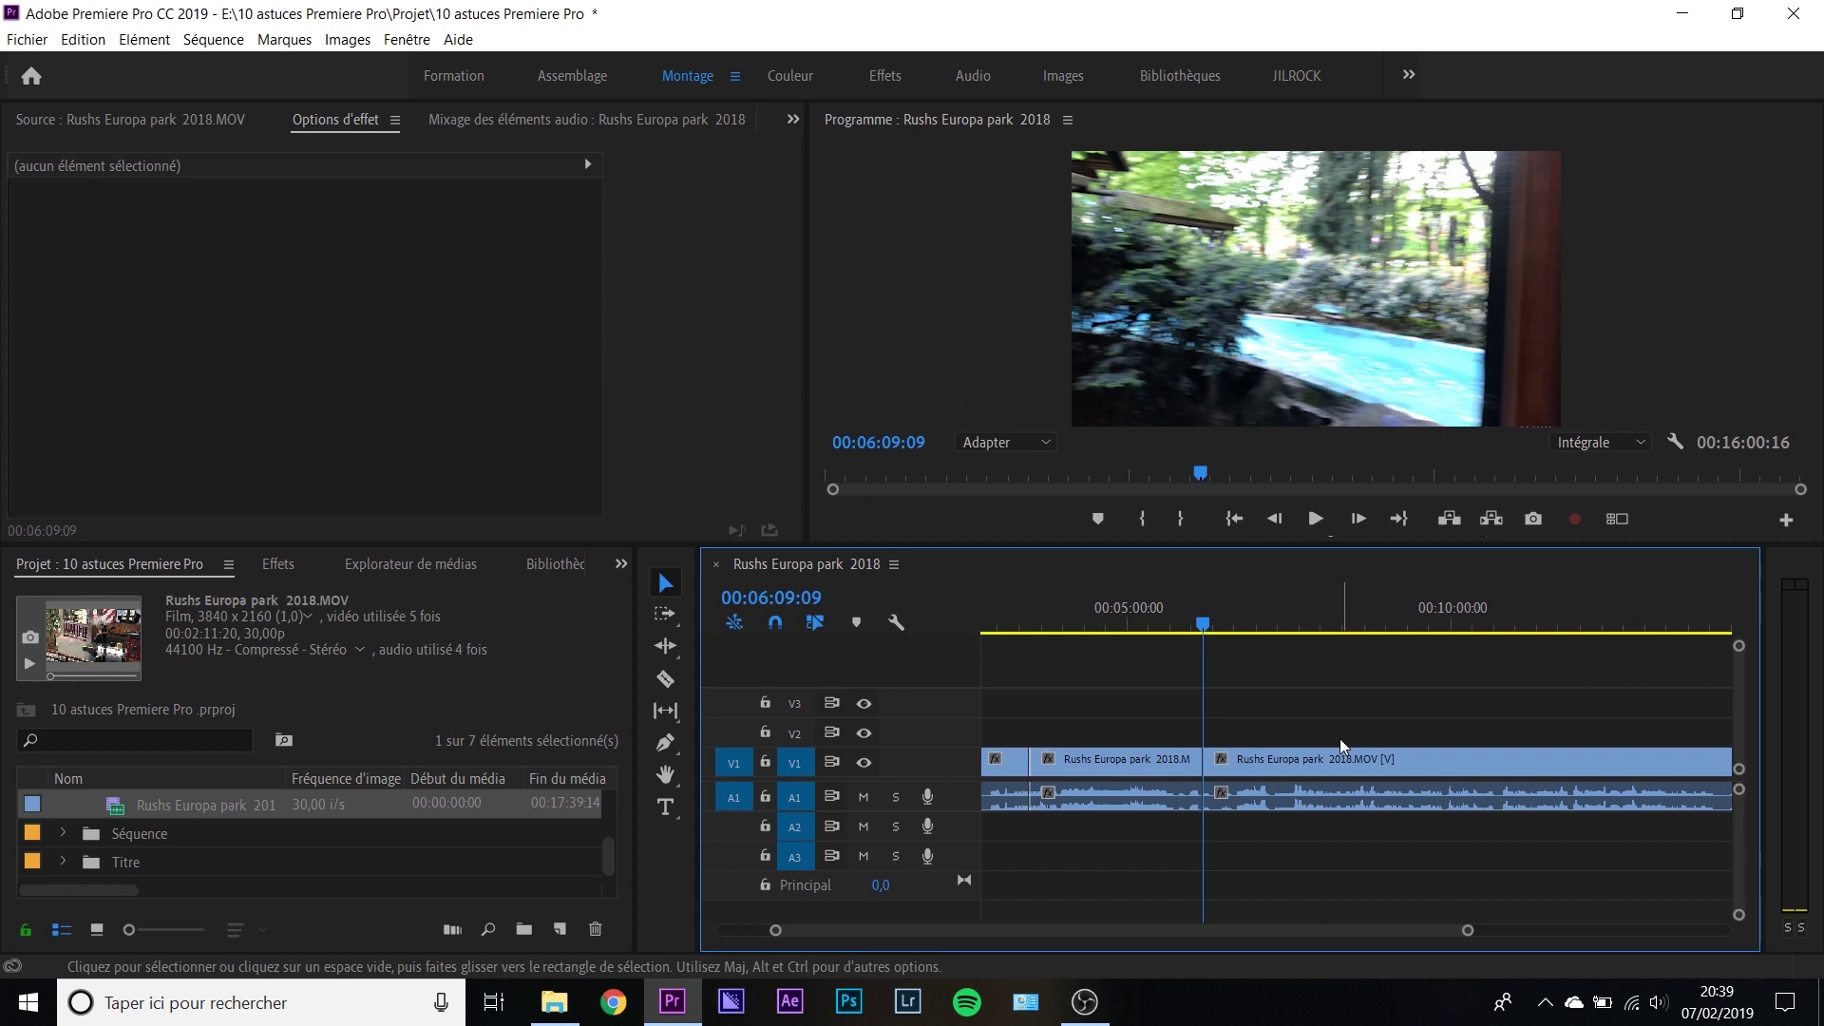
key("ctrl+z")
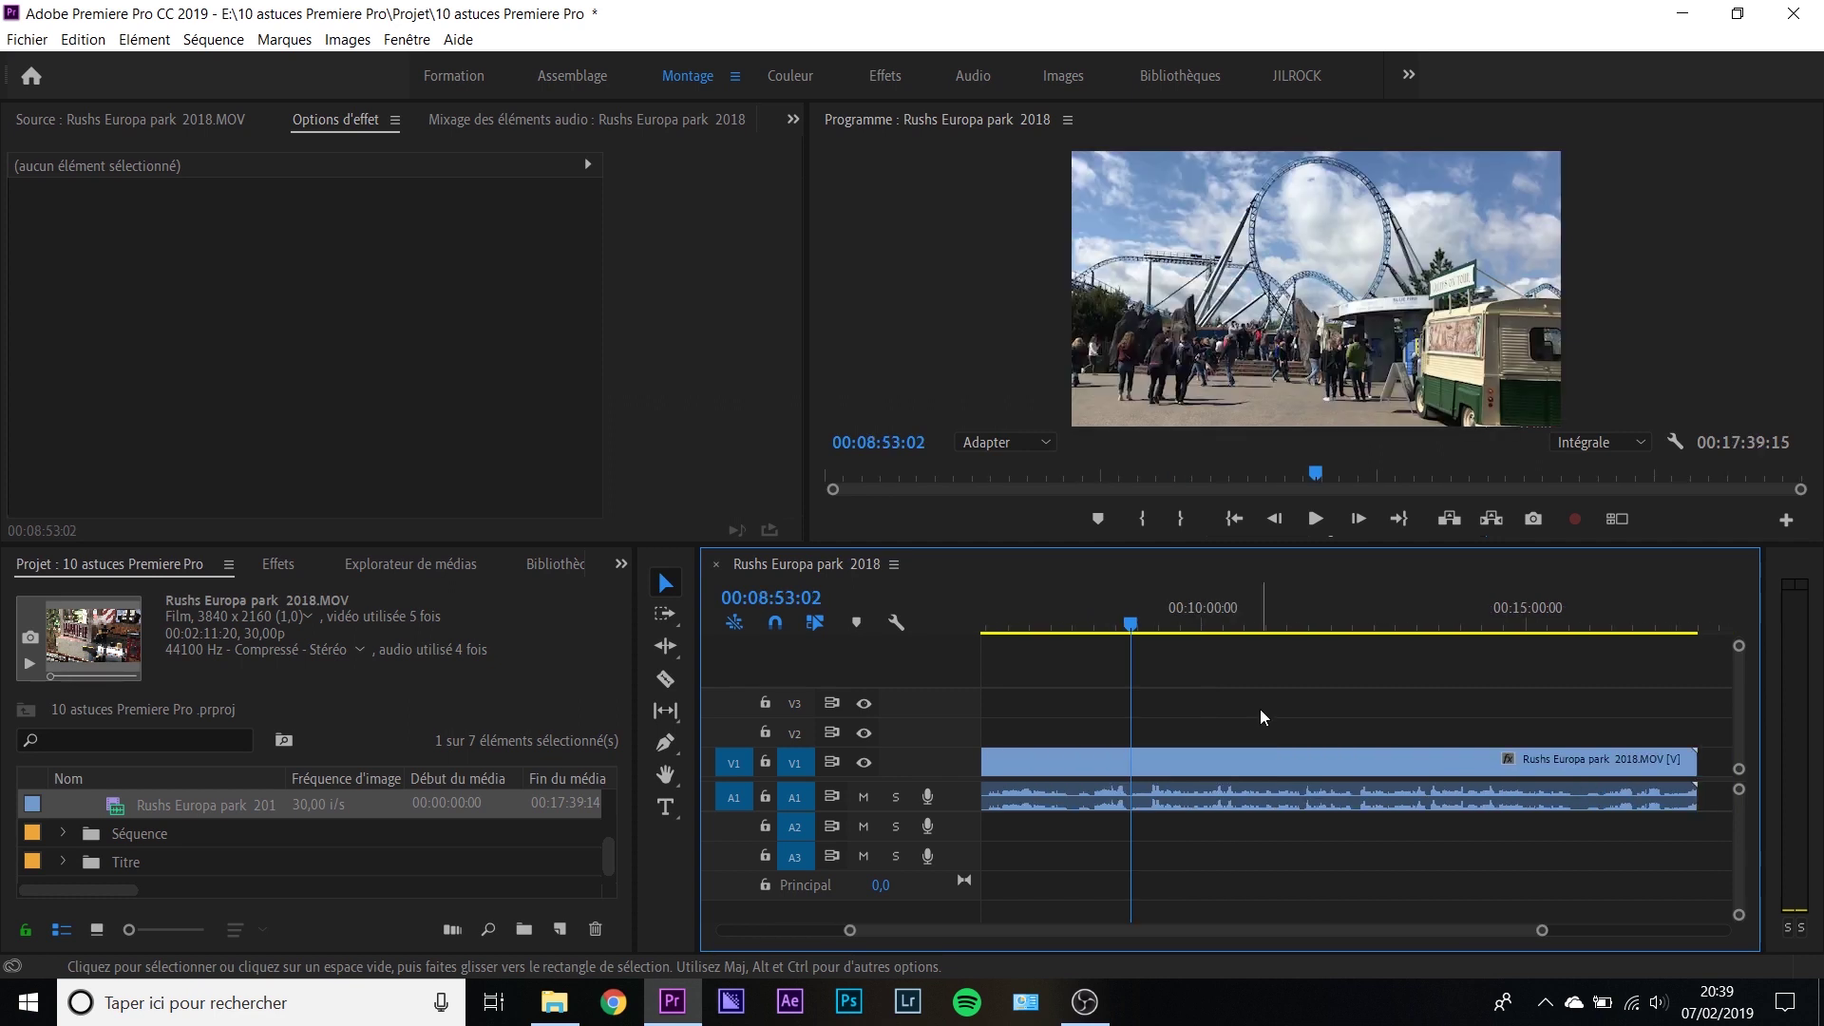
Split the last V1 clip at 00:09:16:04 and about 00:10:00:00, and raise the video piece between the cuts to V2.
key("c")
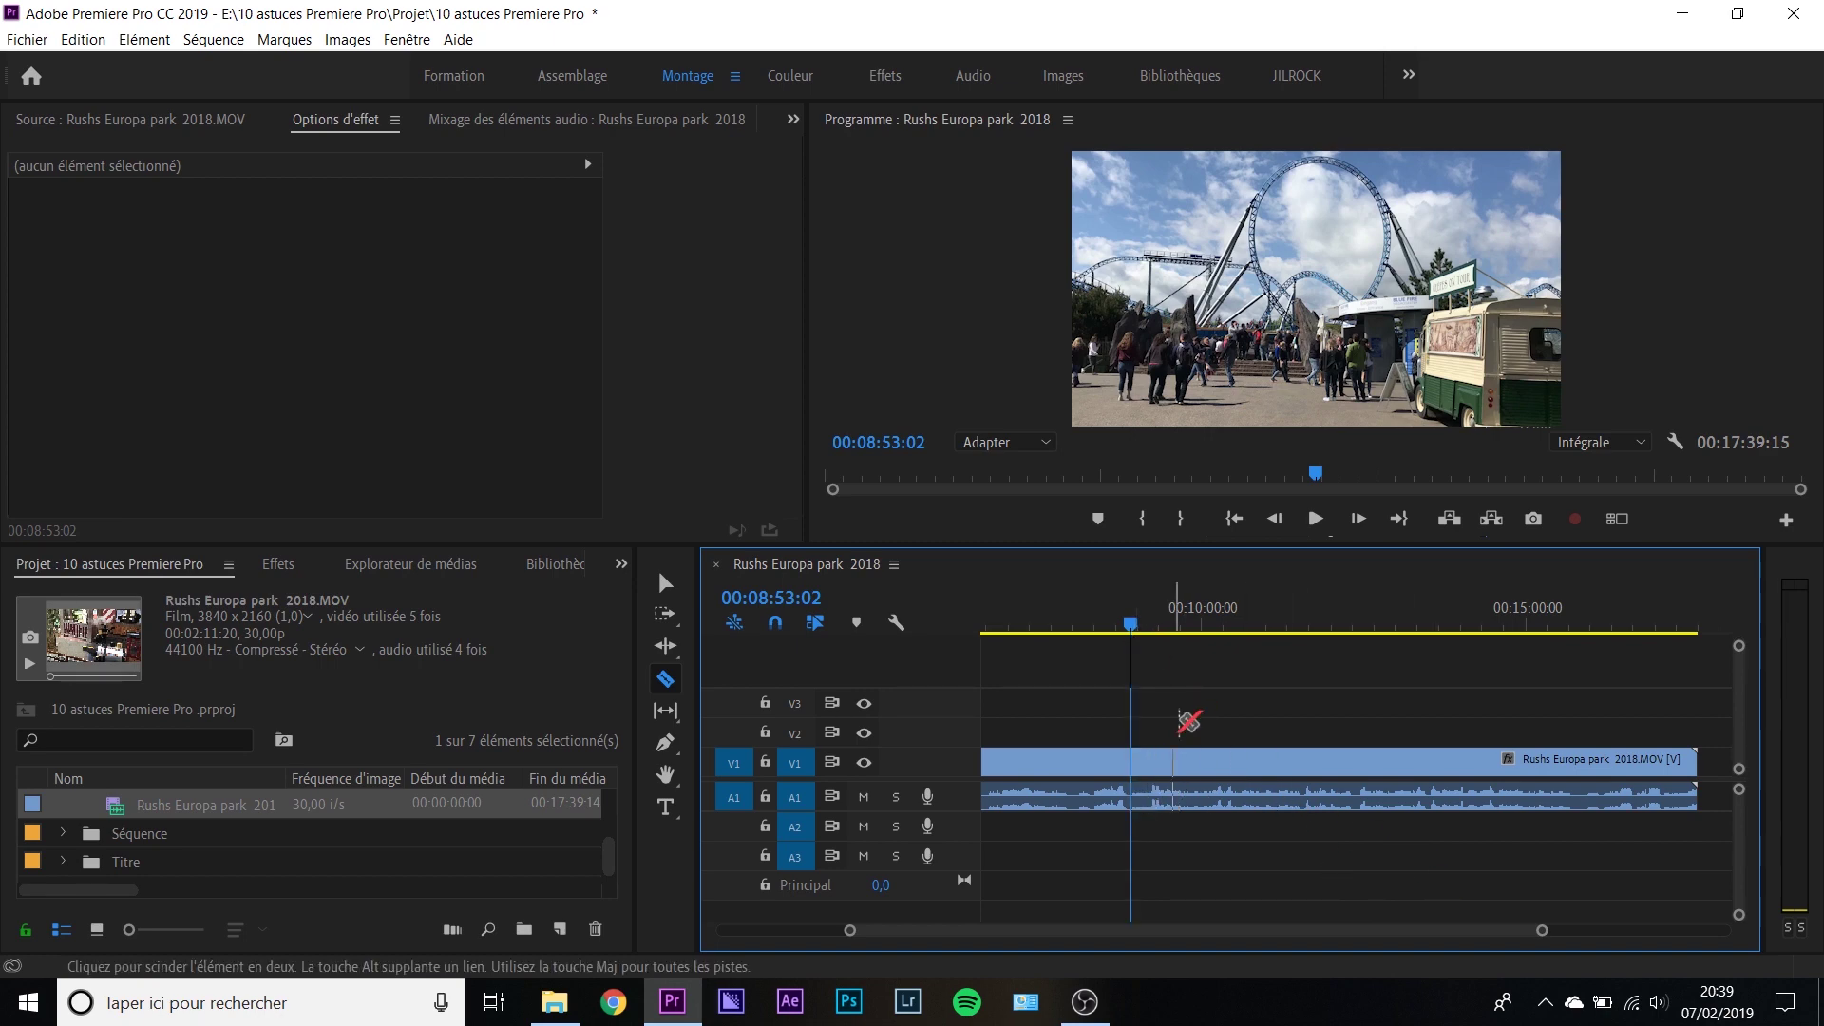
left_click(1155, 628)
left_click(1156, 762)
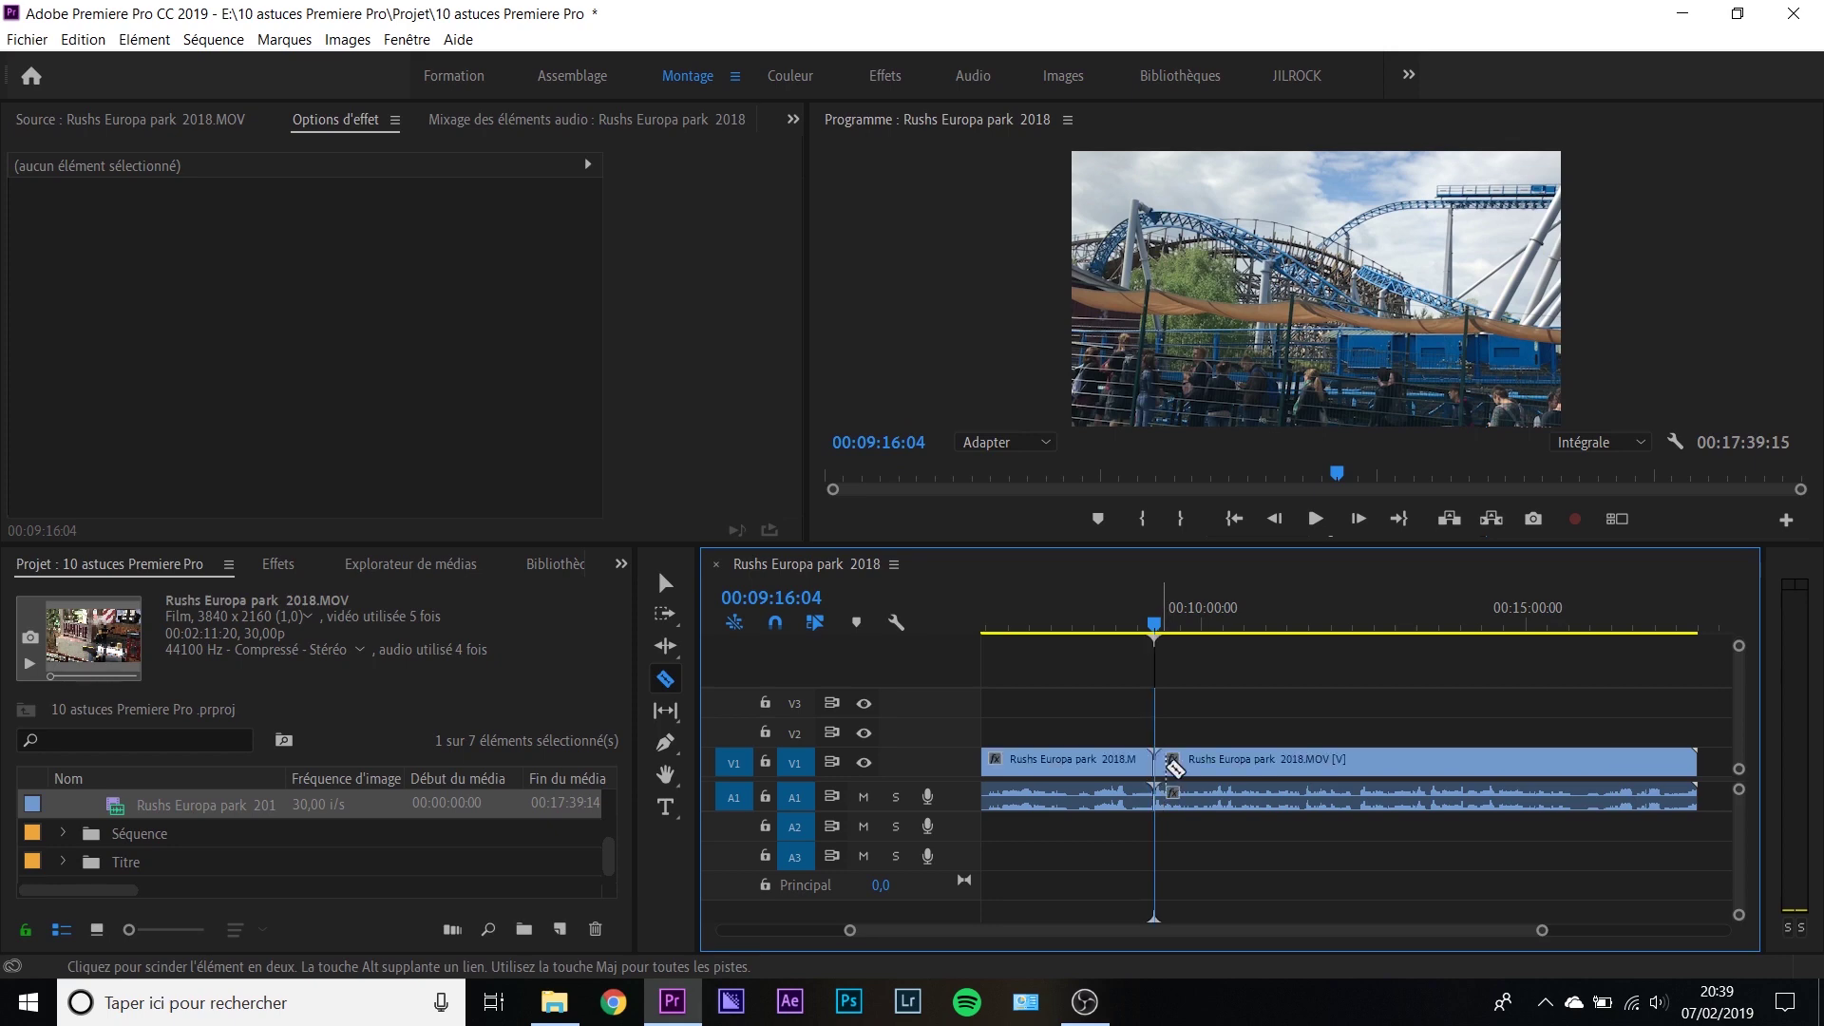
left_click(1202, 760)
key("v")
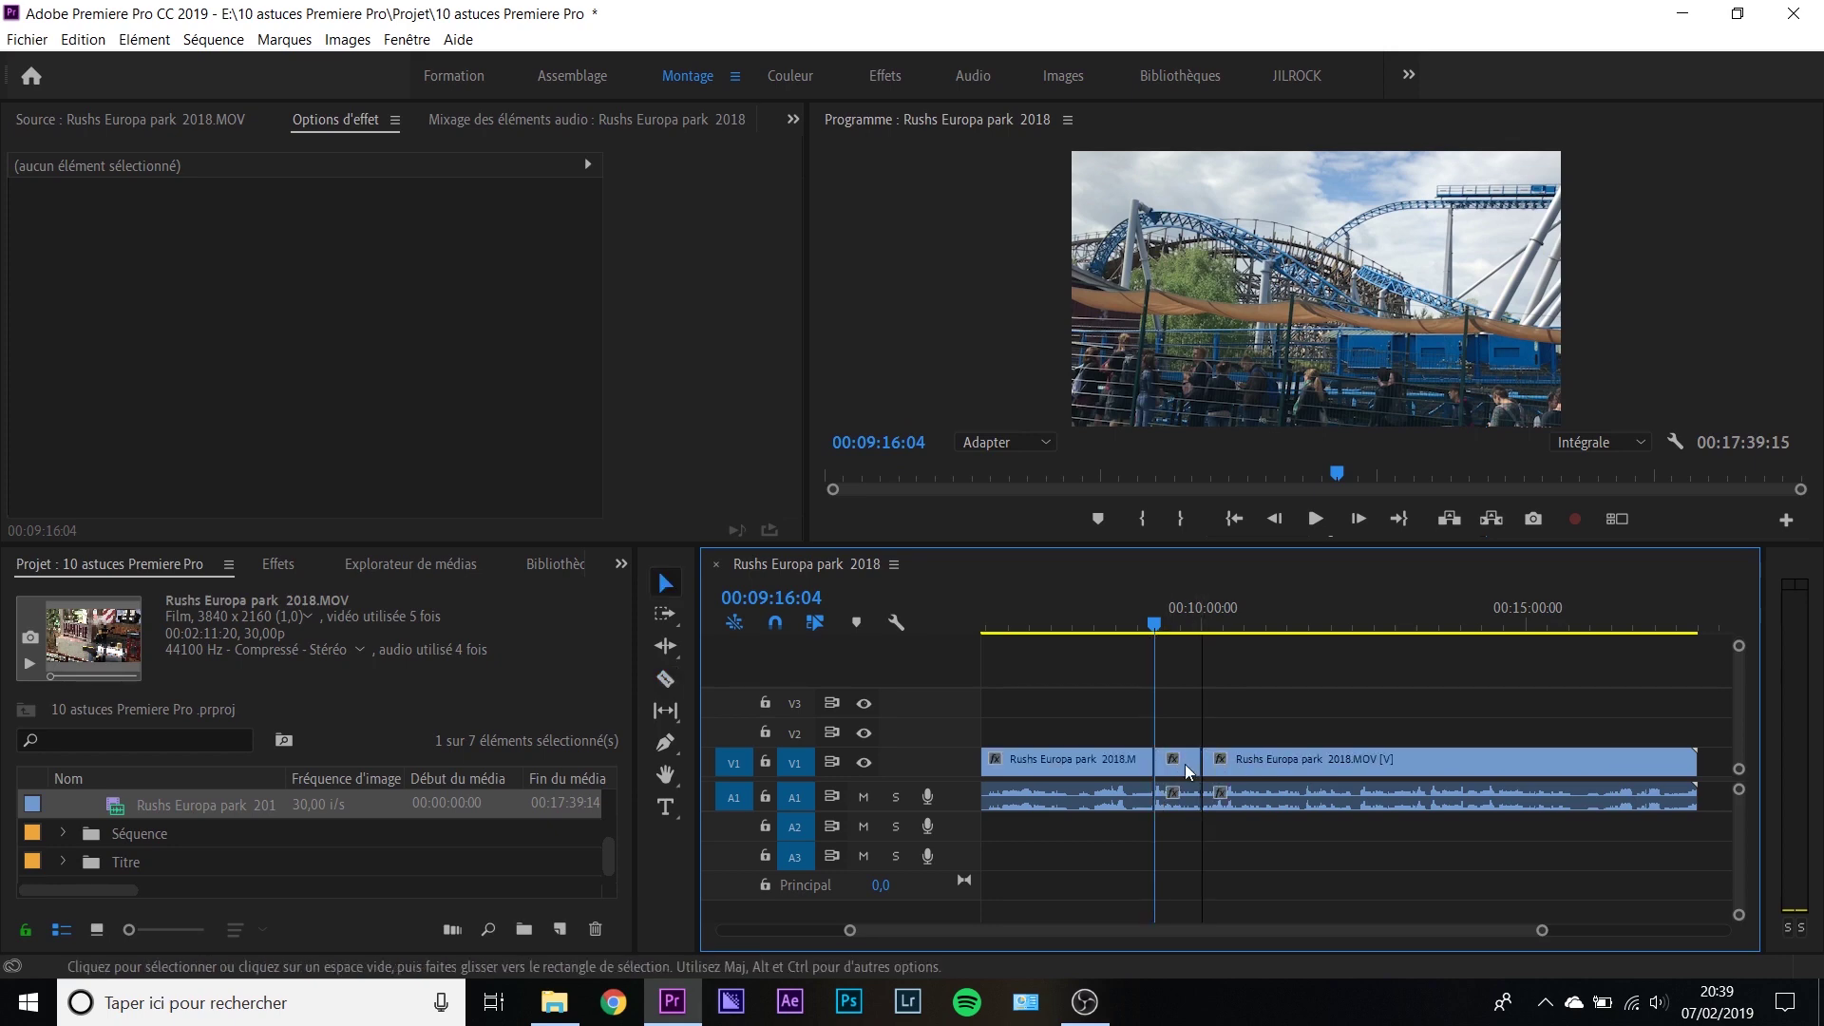
left_click_drag(1184, 764, 1190, 729)
Raise a second V1 piece, cut from 00:10:51:23 to about 00:11:22:00, to V2 and select both raised pieces.
left_click_drag(1203, 627, 1258, 629)
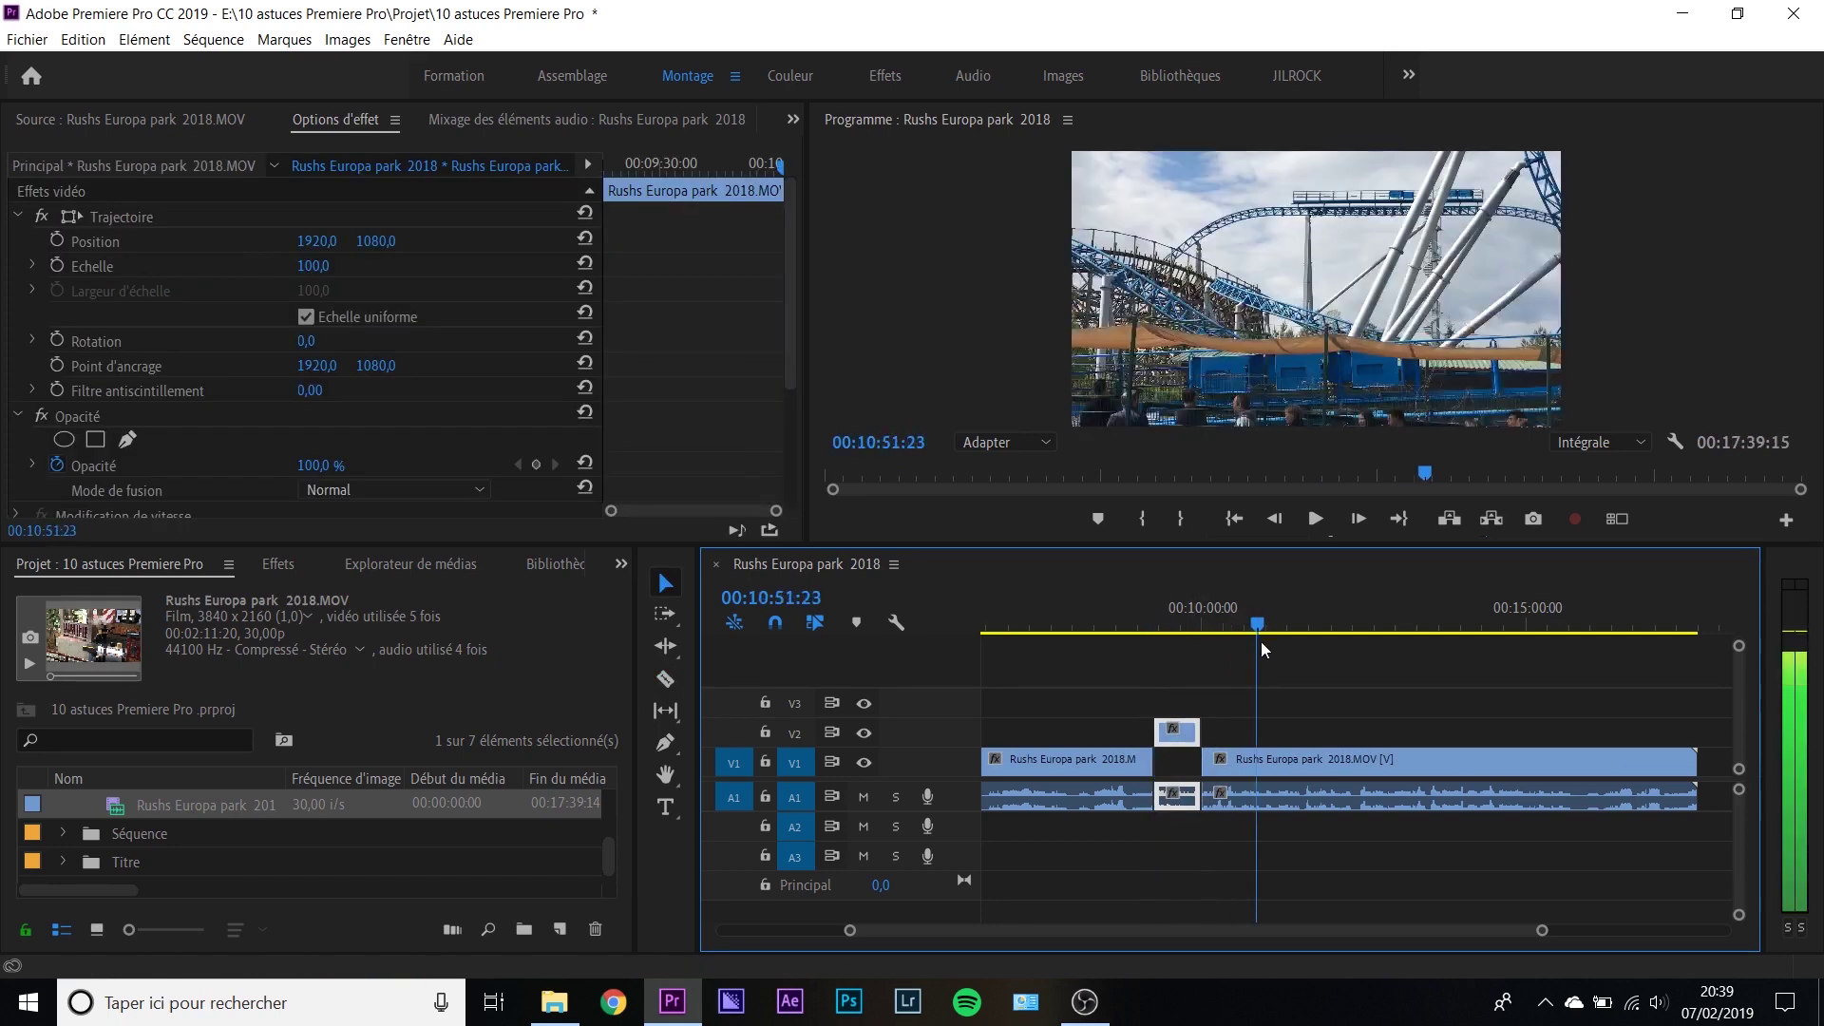
key("c")
left_click(1290, 761)
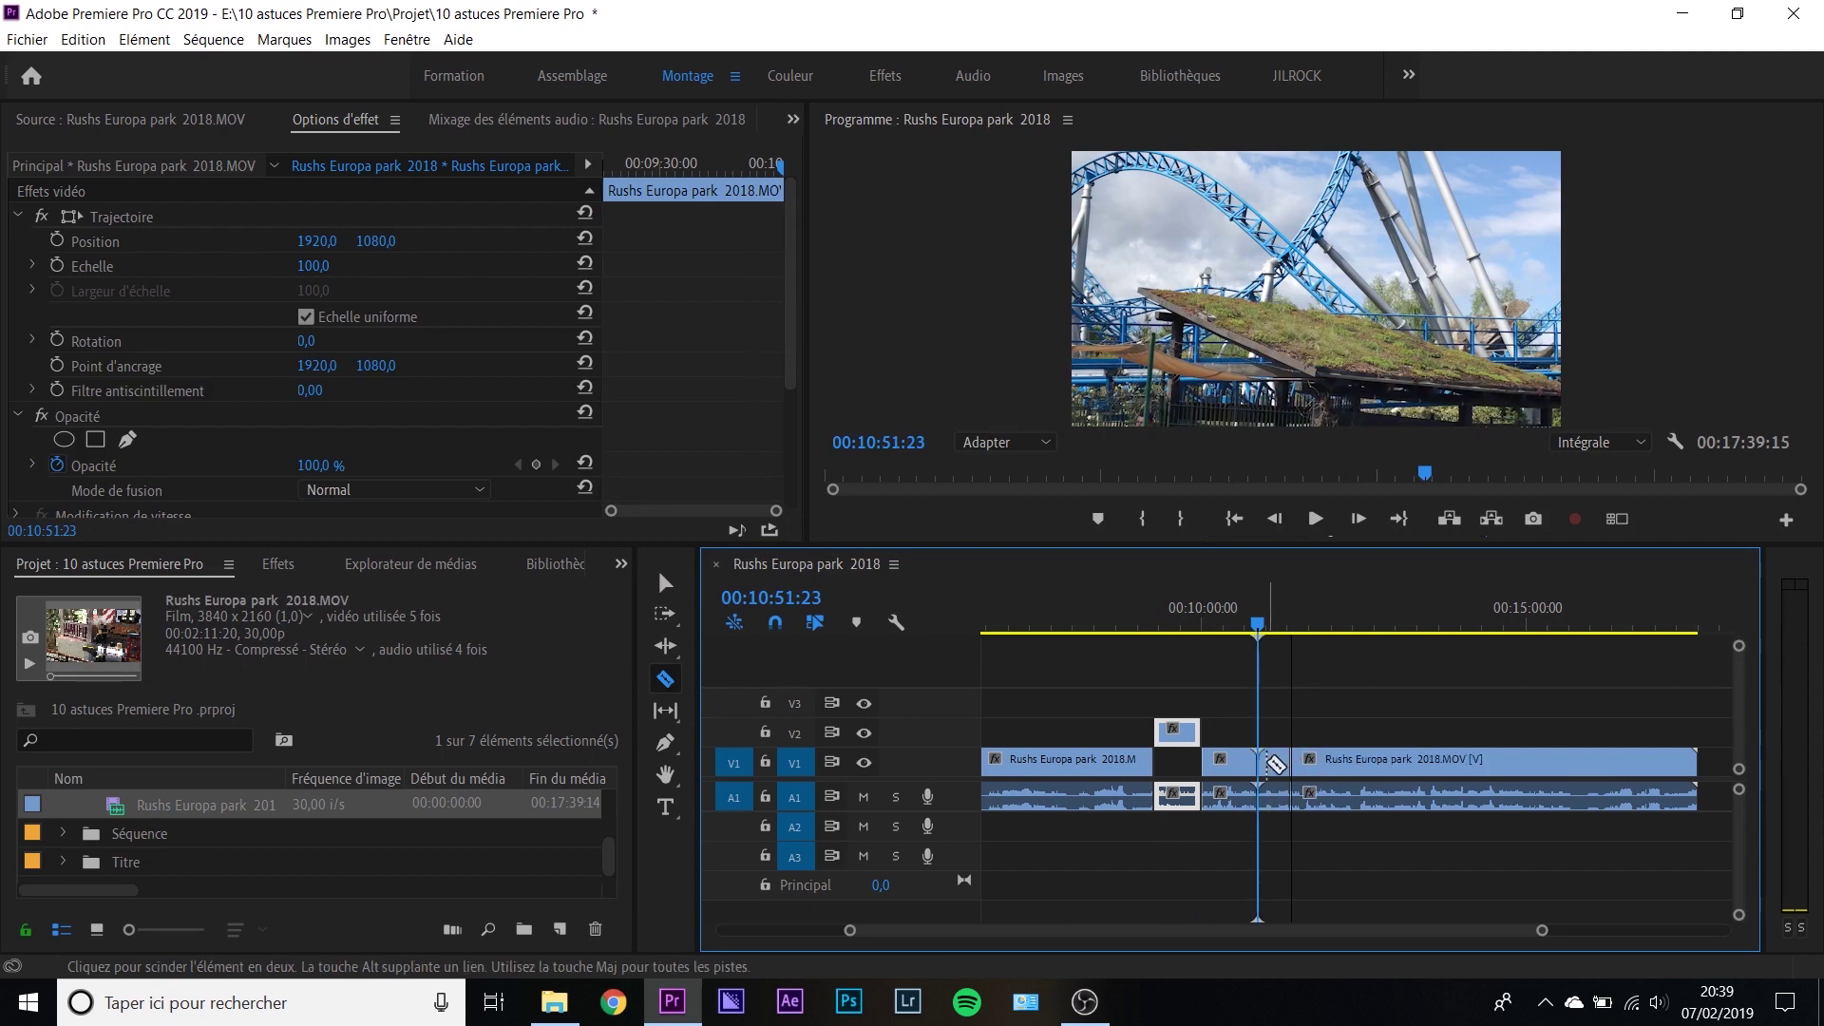
key("v")
left_click_drag(1275, 764, 1276, 733)
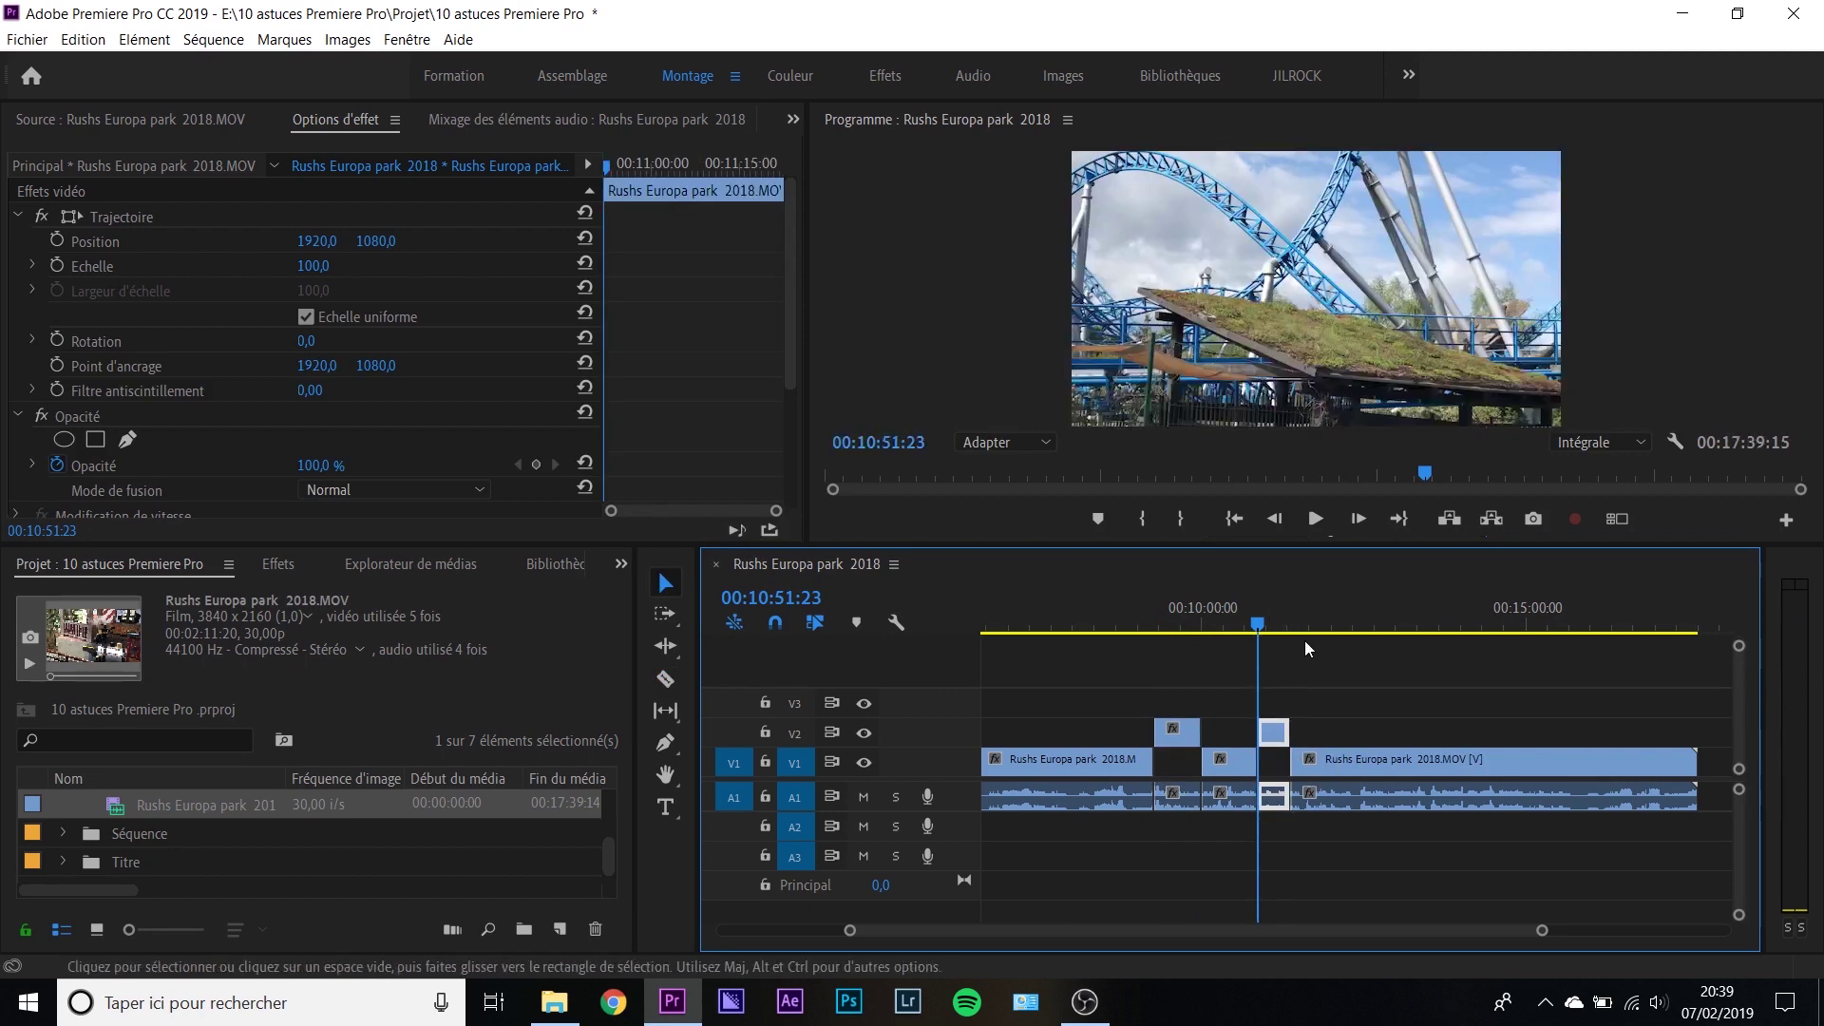
left_click(1387, 717)
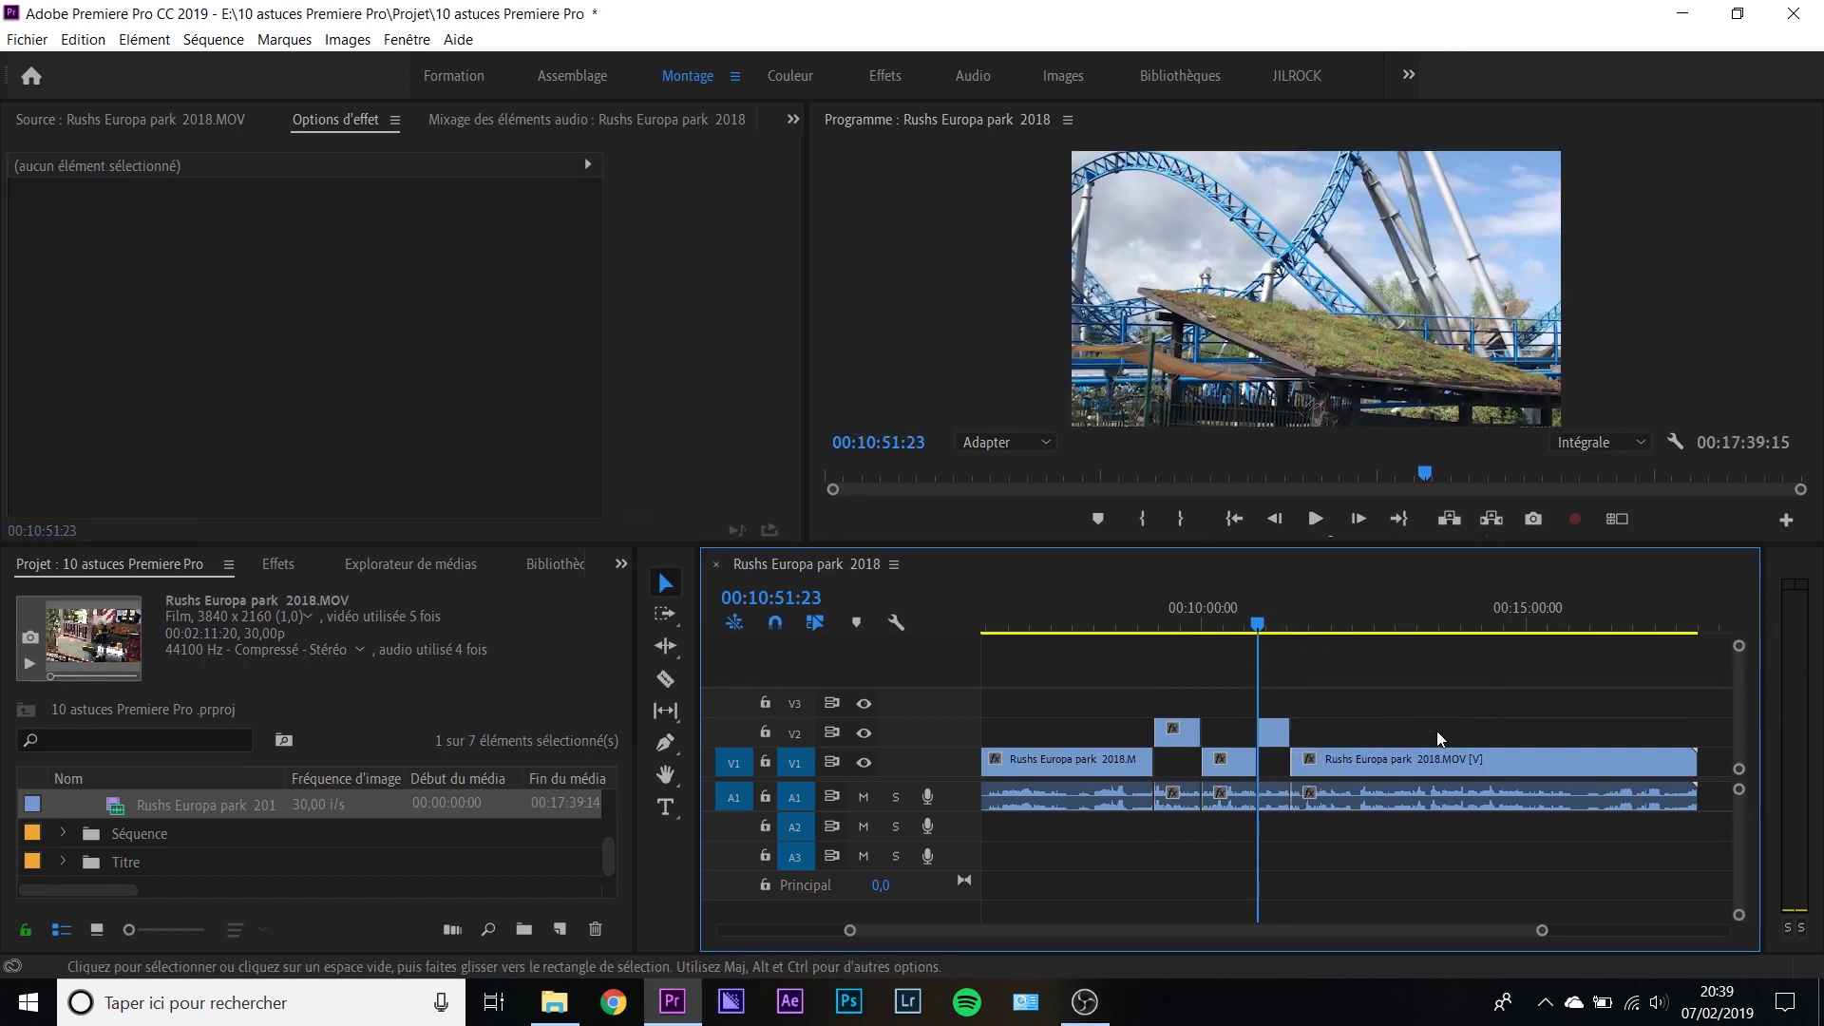
left_click_drag(1091, 726, 1269, 728)
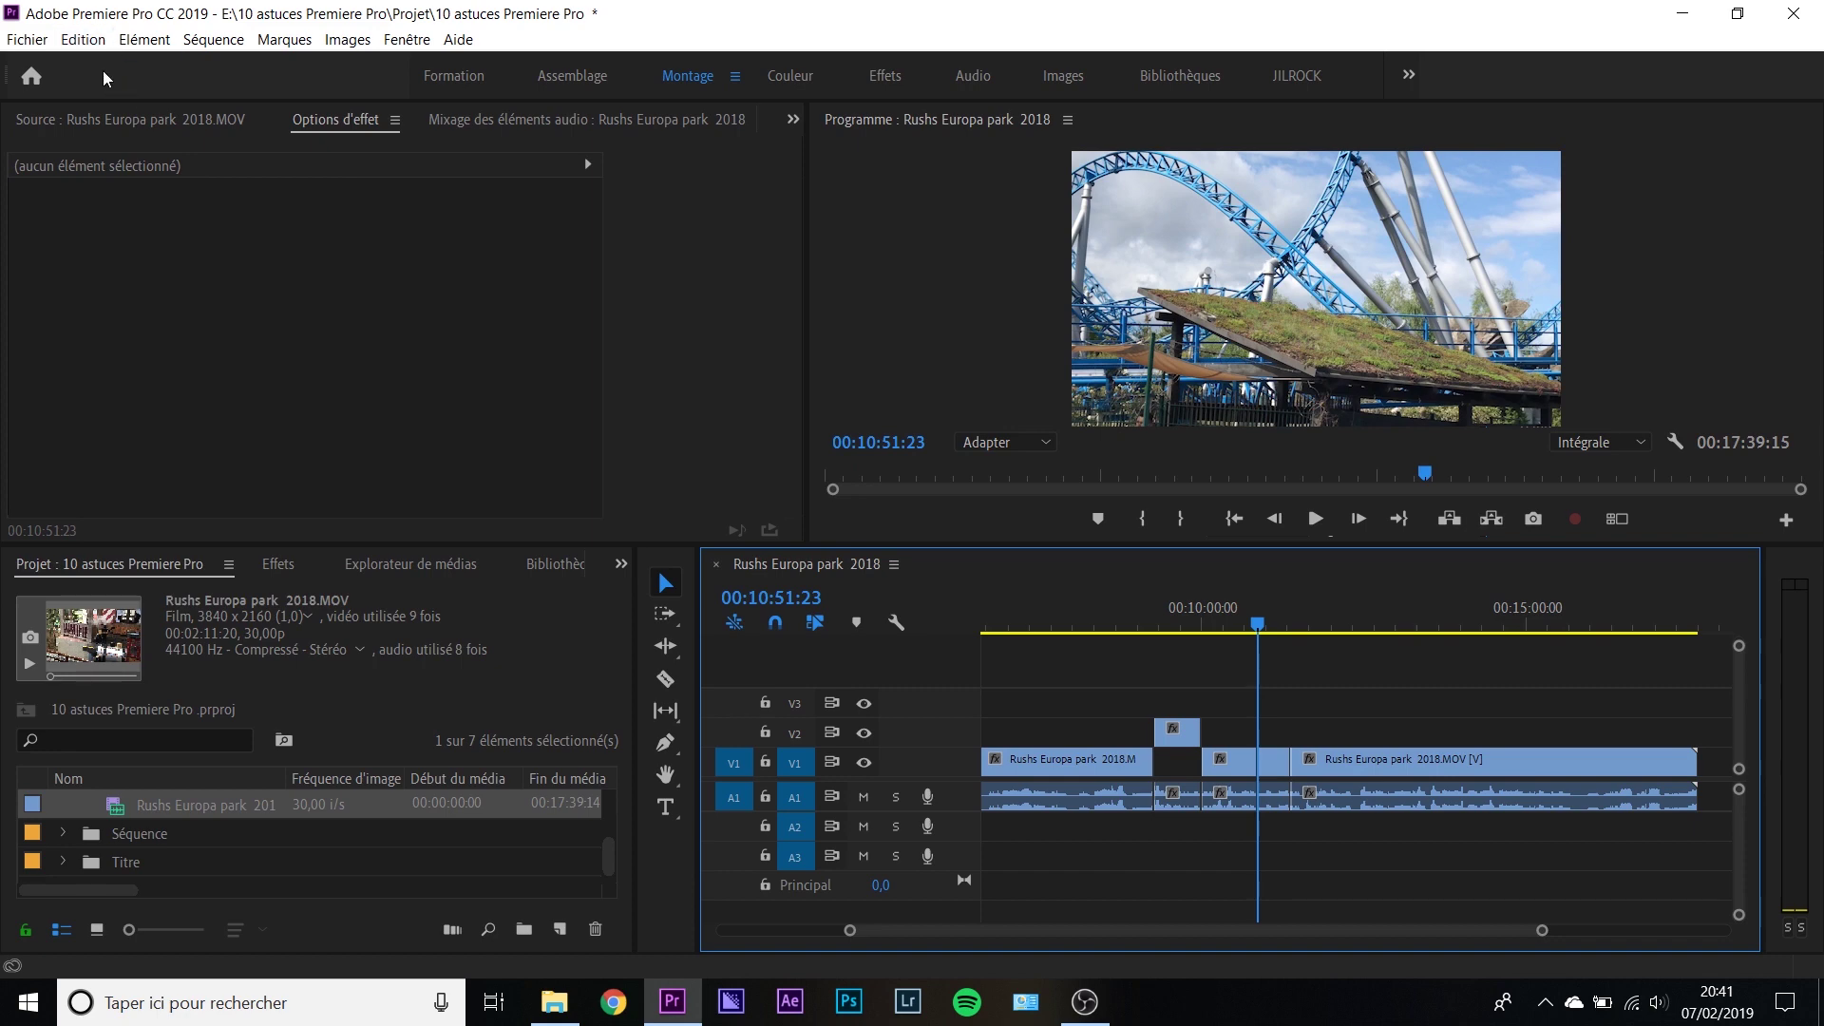
Review the customised keyboard shortcut layout for the application commands and close it without changes.
left_click(95, 38)
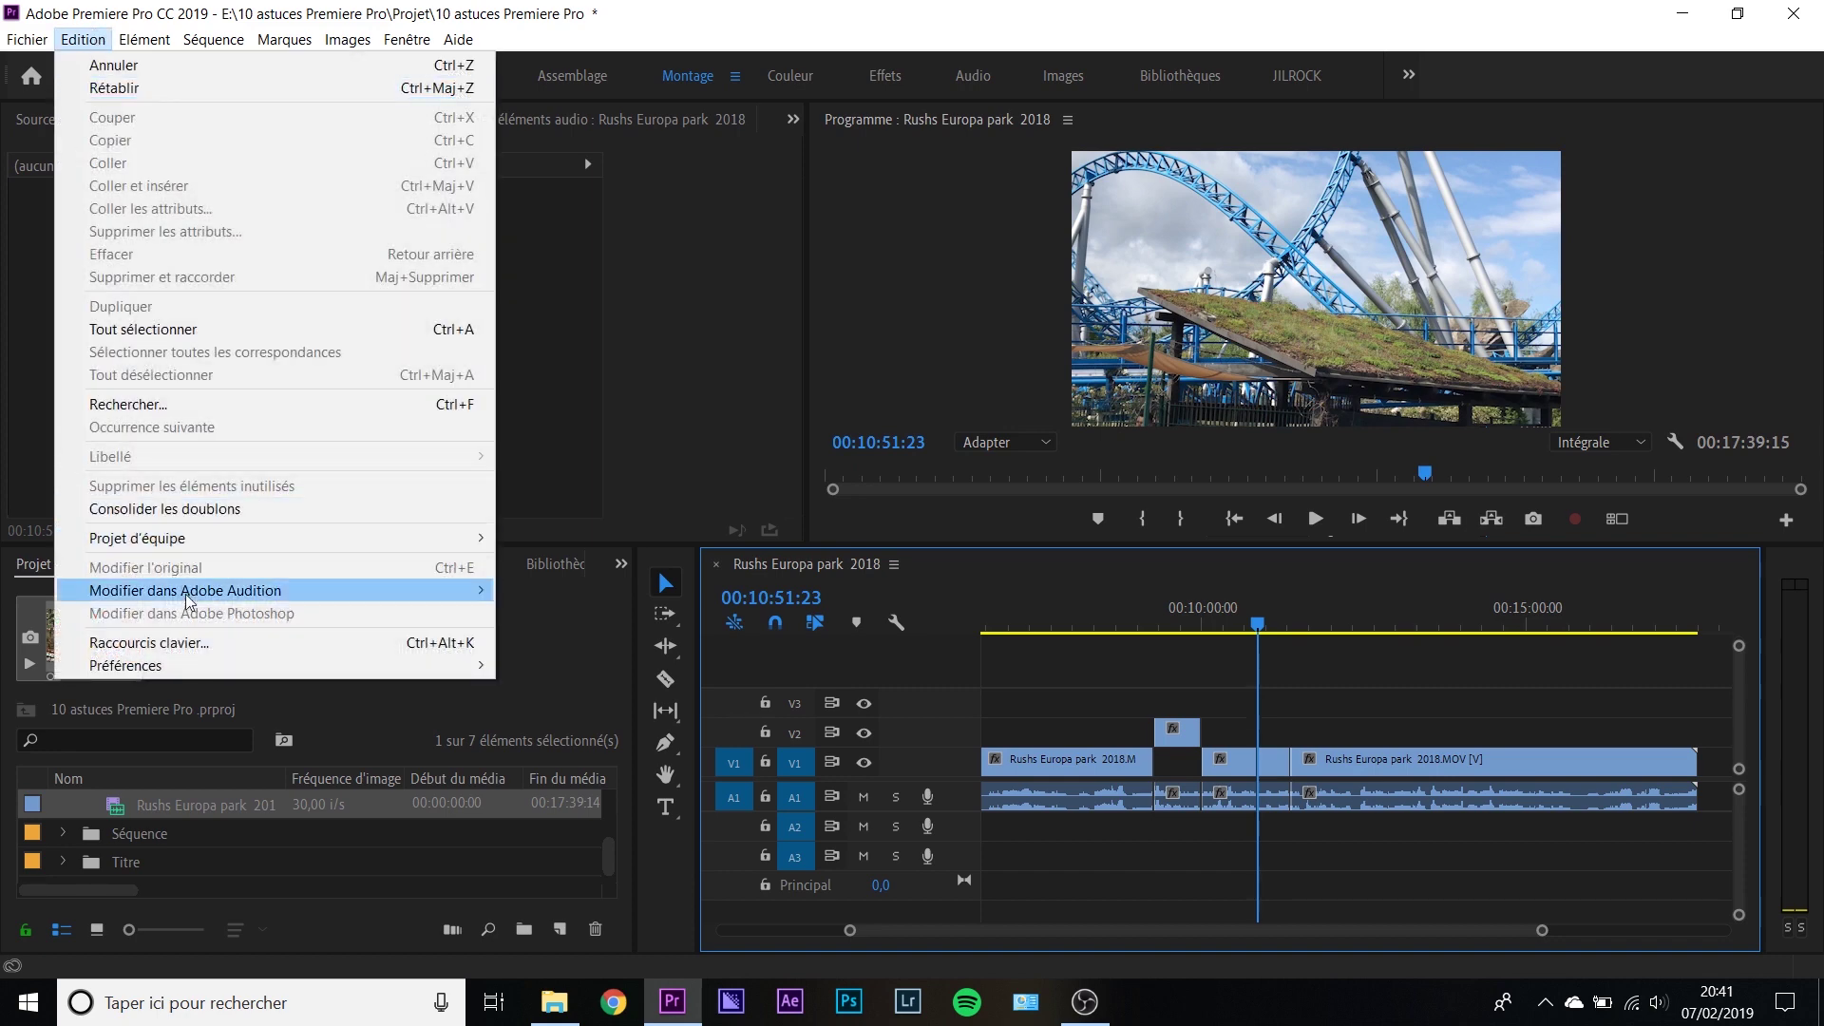
left_click(155, 645)
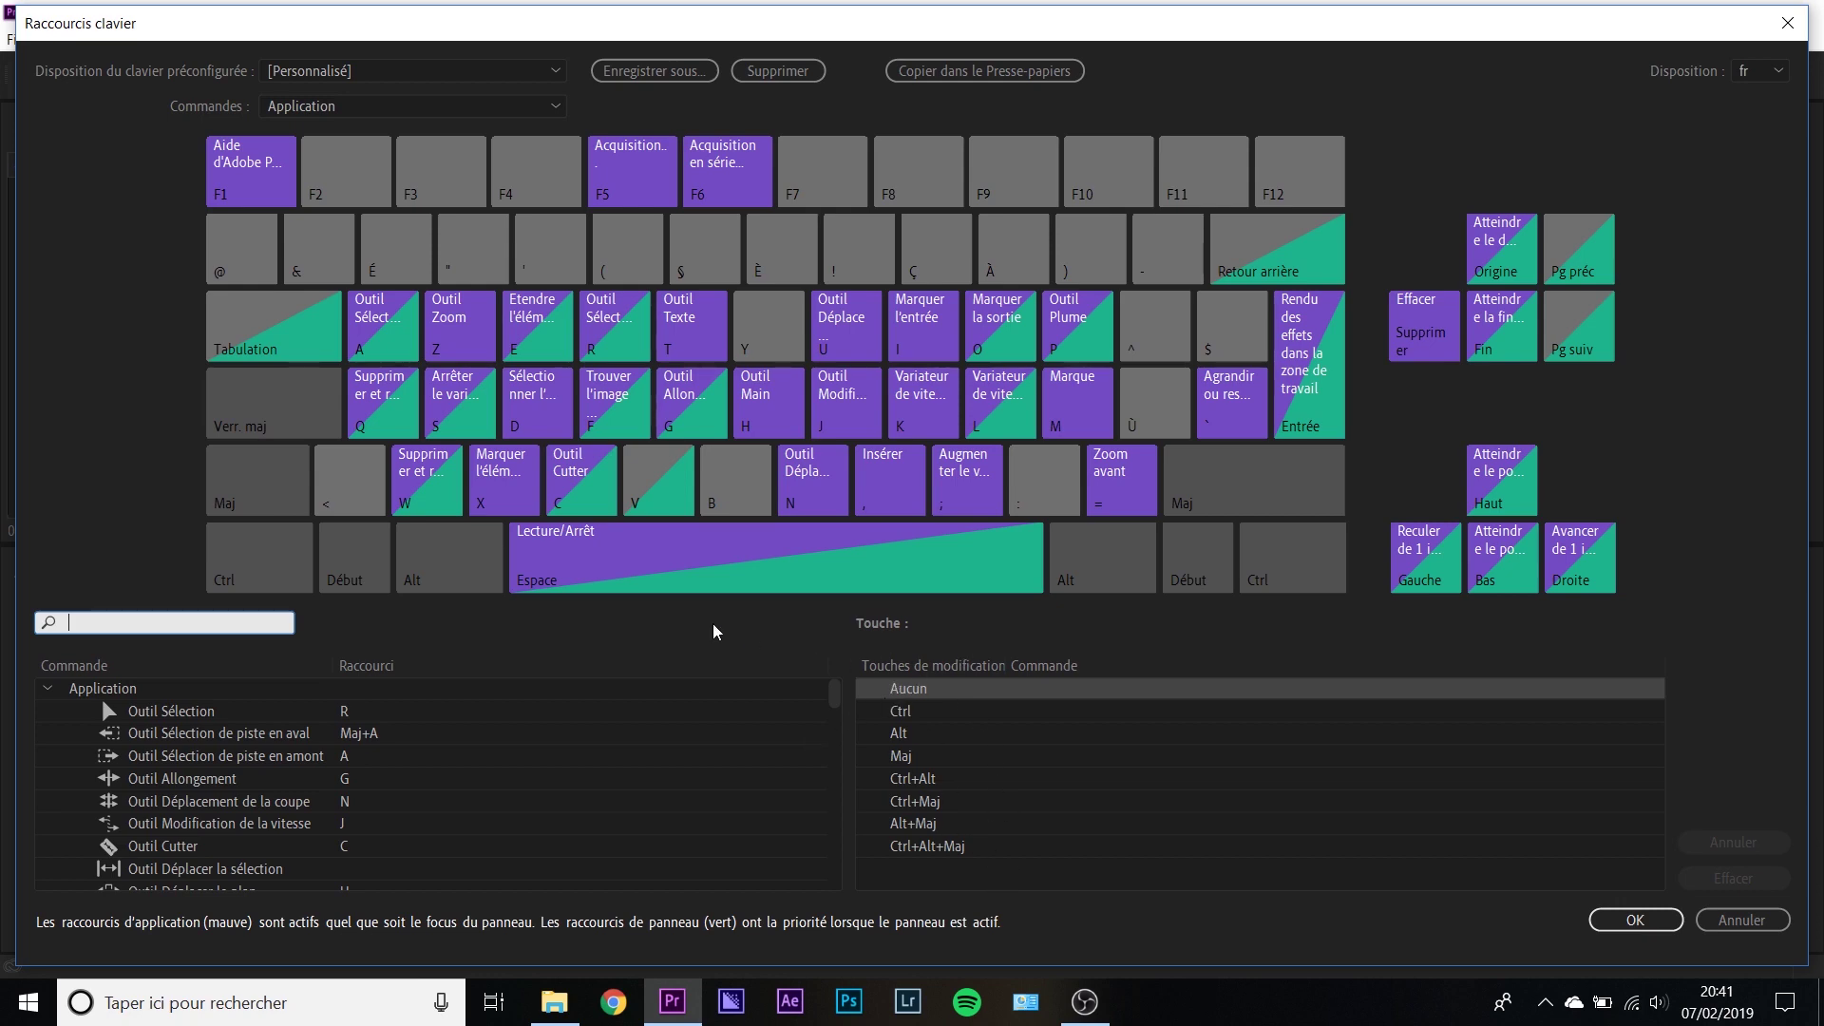
key("Escape")
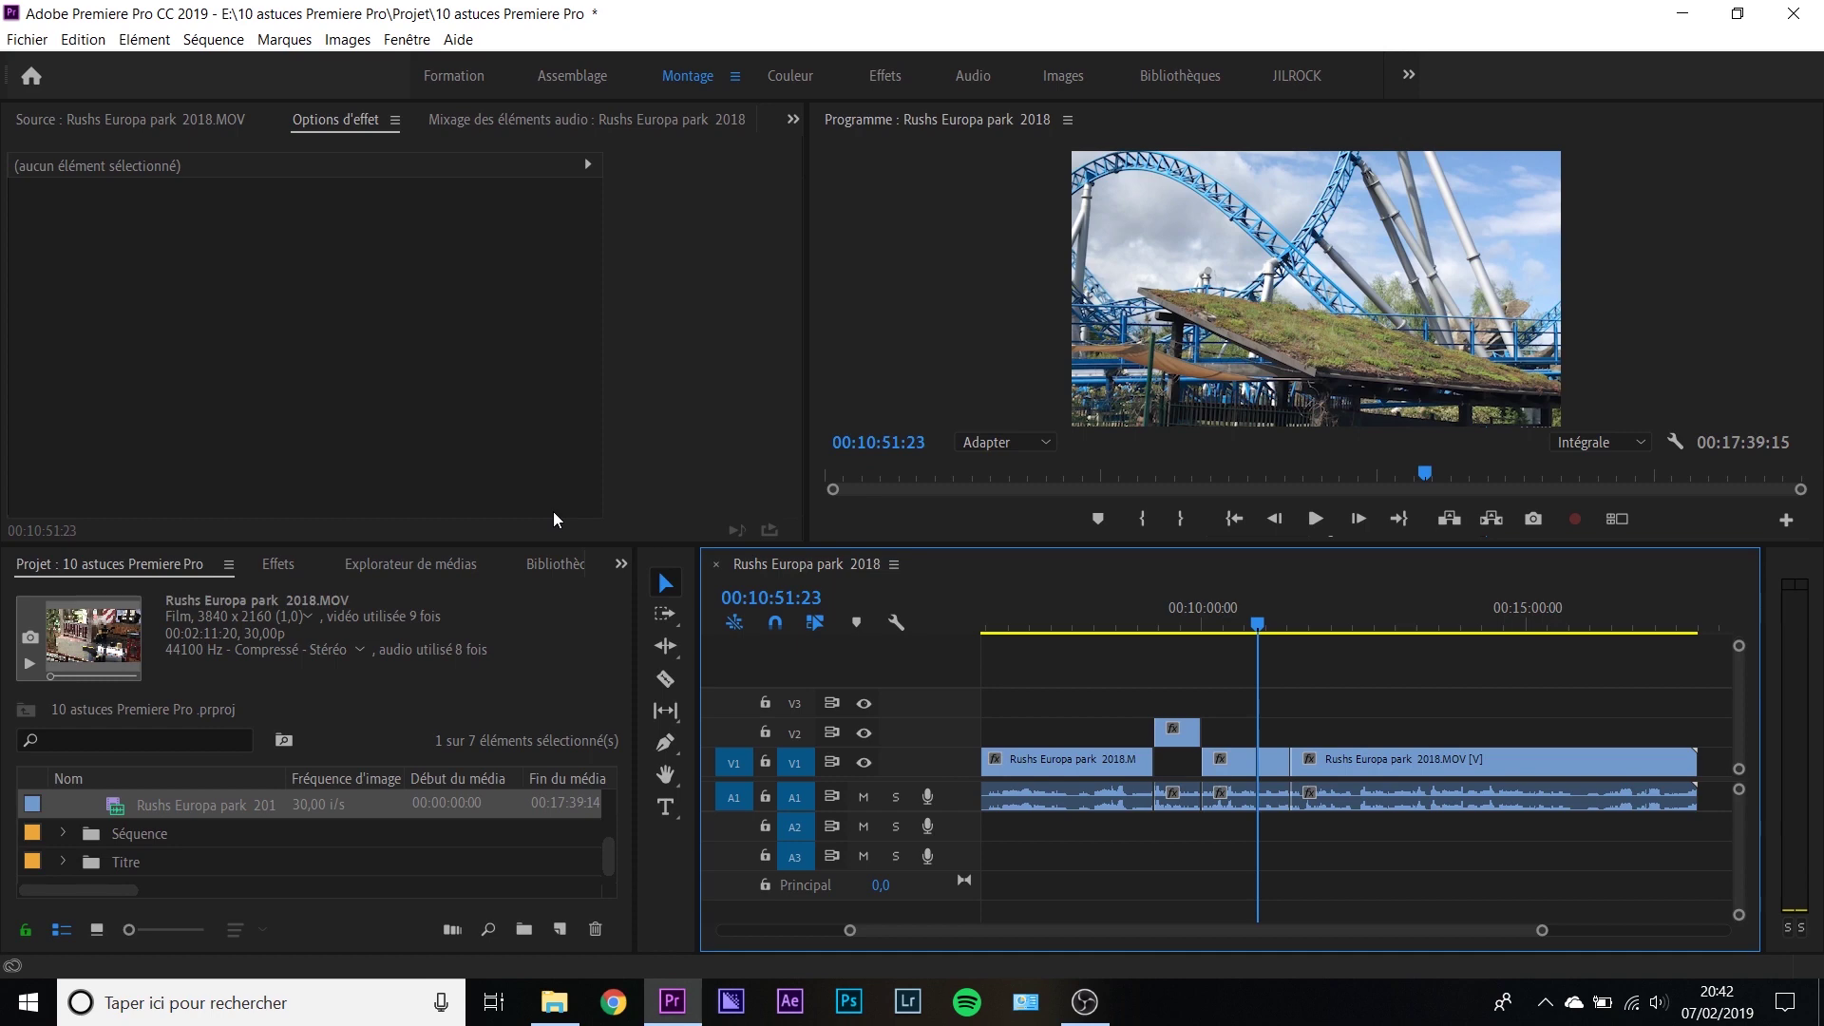
Send the Rushs Europa park 2018 sequence to the Media Encoder queue as an H.264 export and start encoding.
left_click(27, 39)
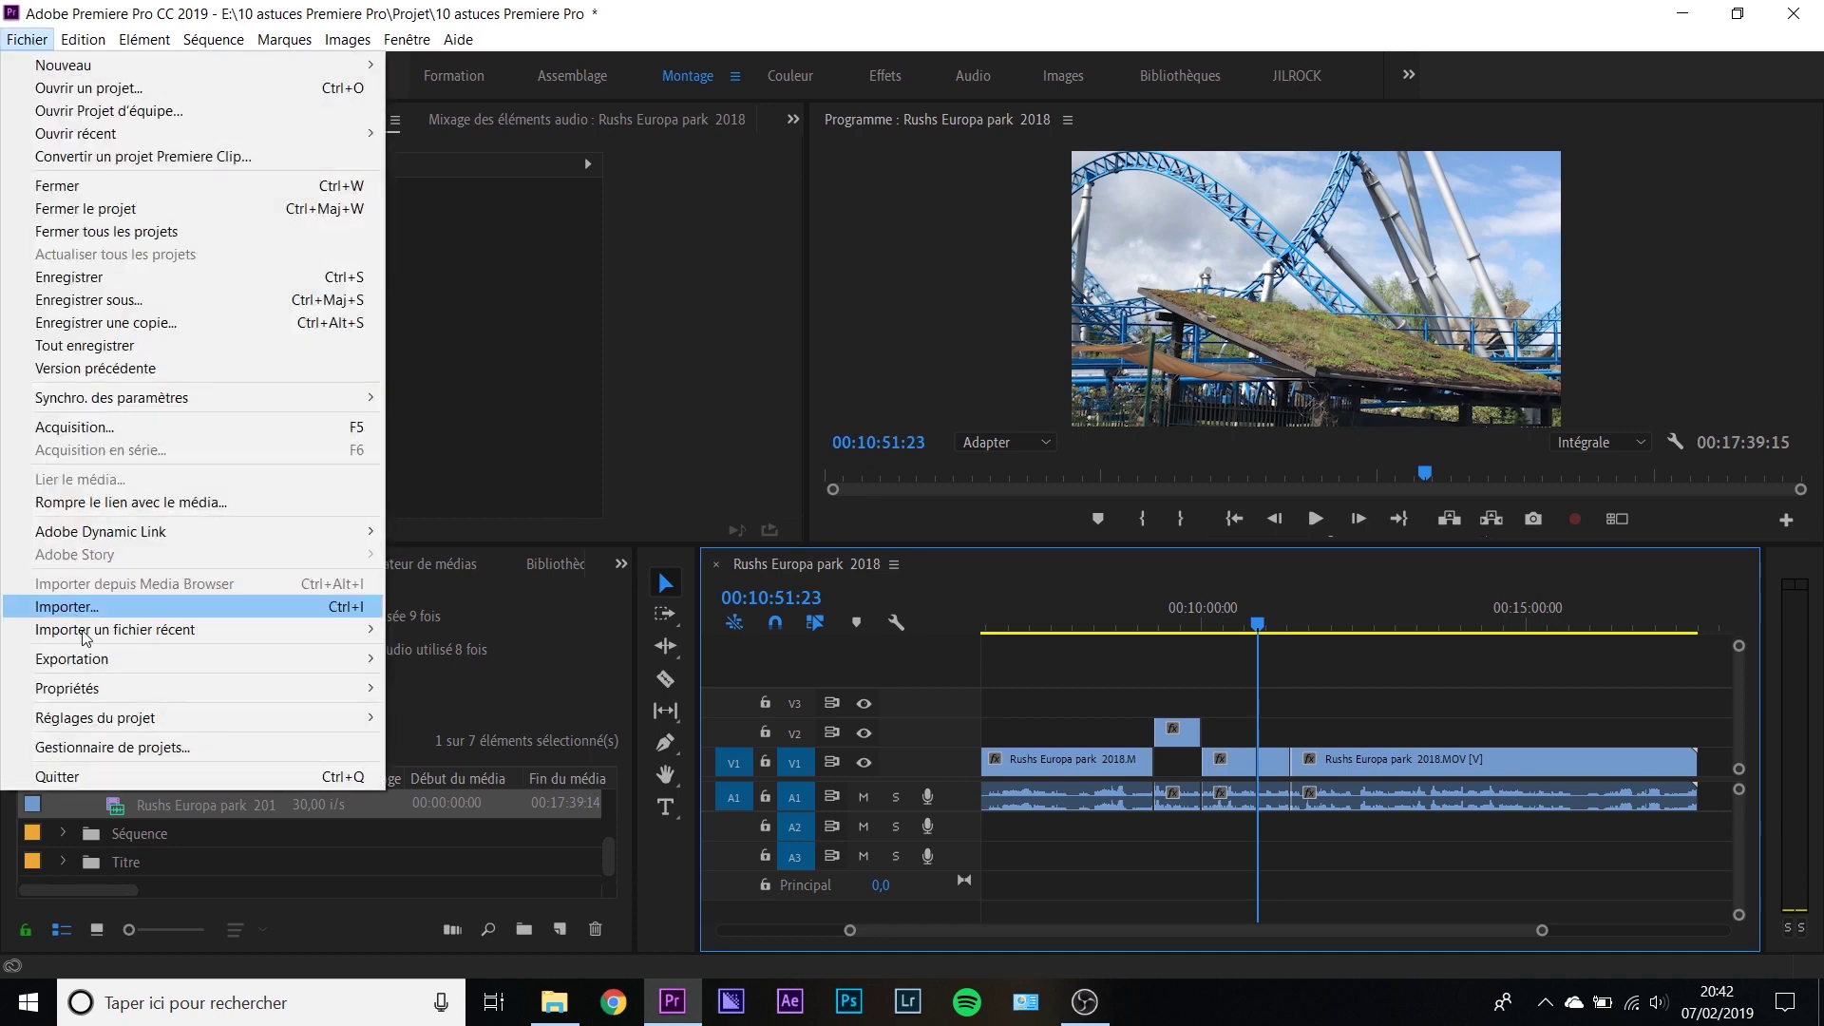
mouse_move(101, 668)
left_click(436, 659)
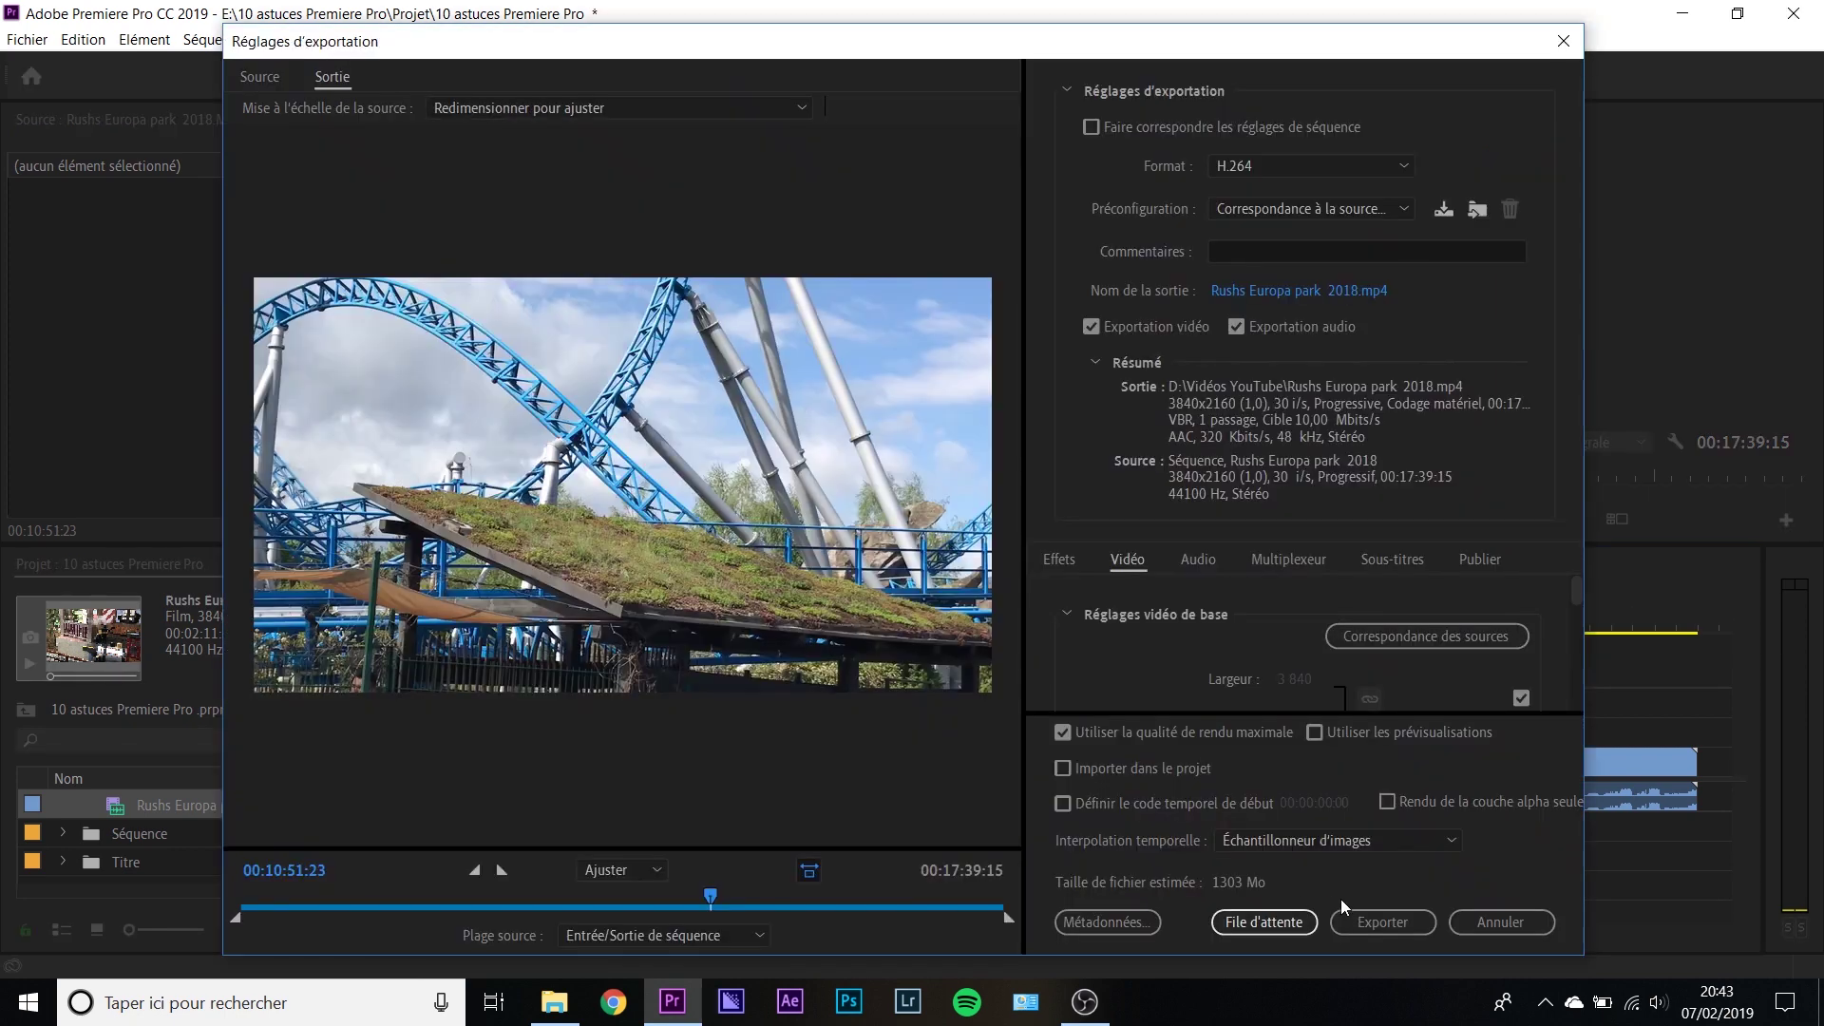
left_click(1264, 919)
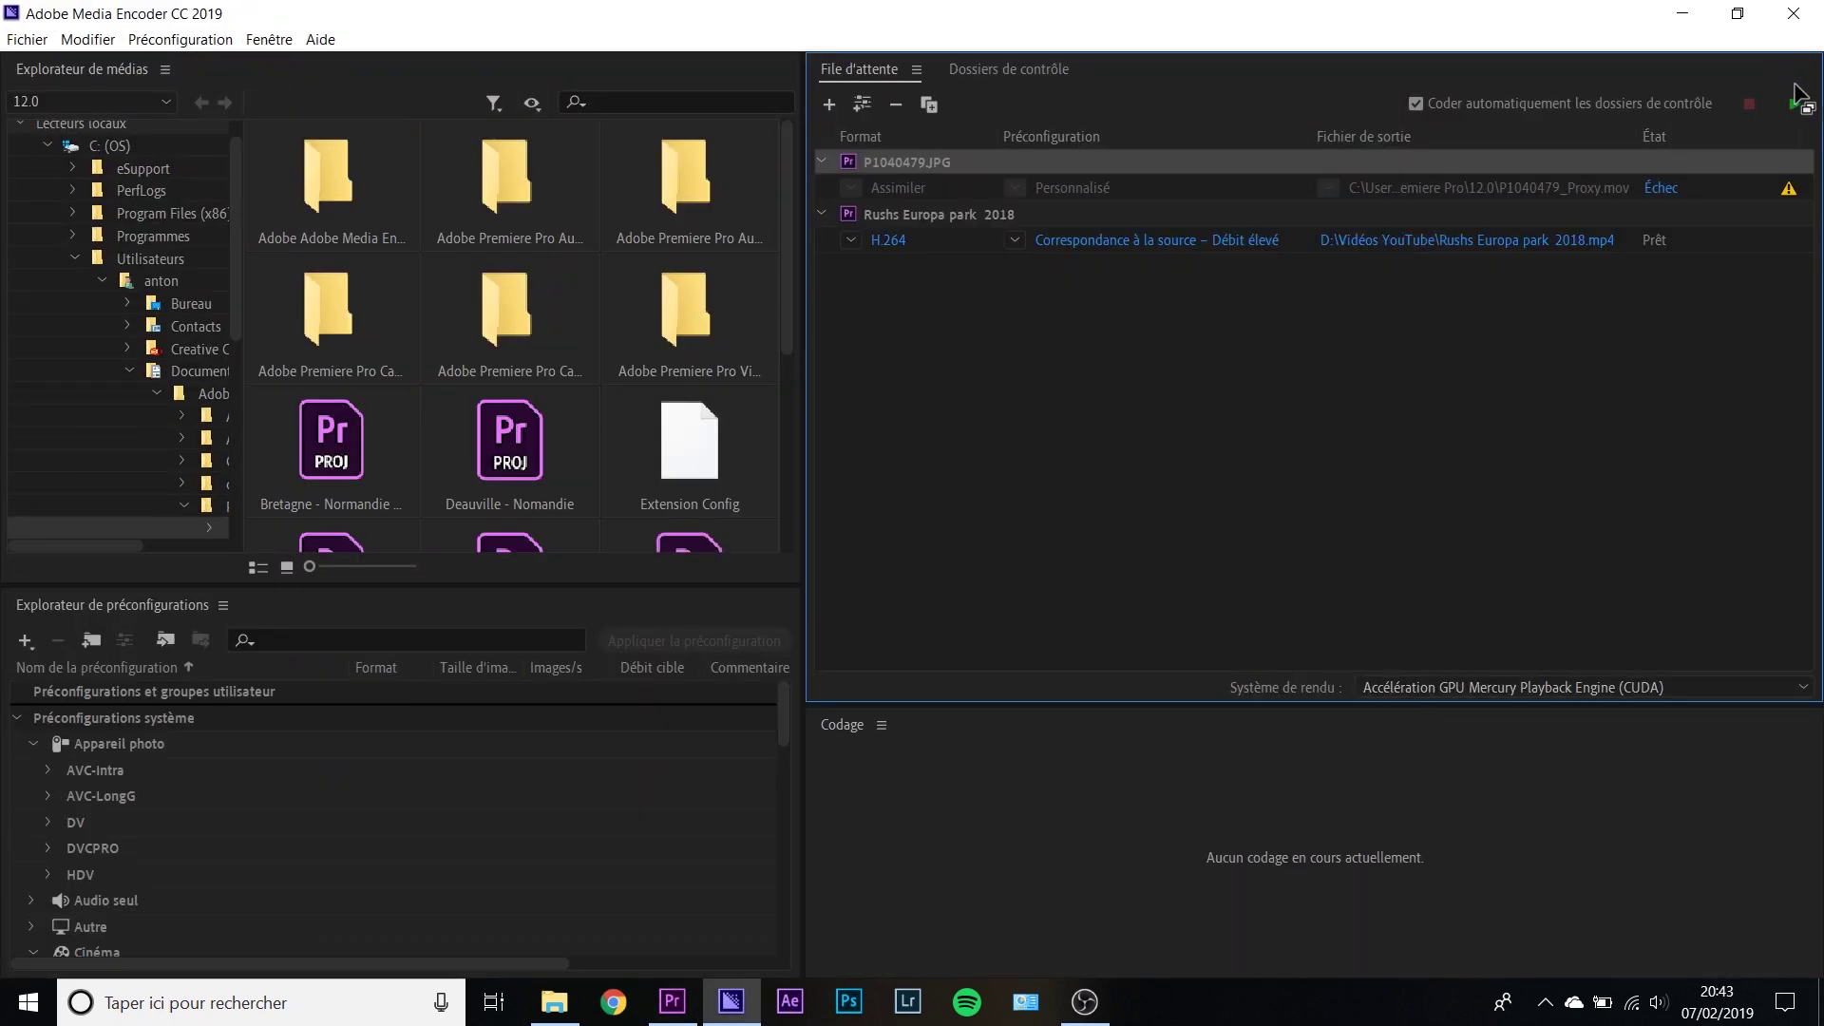
left_click(1794, 106)
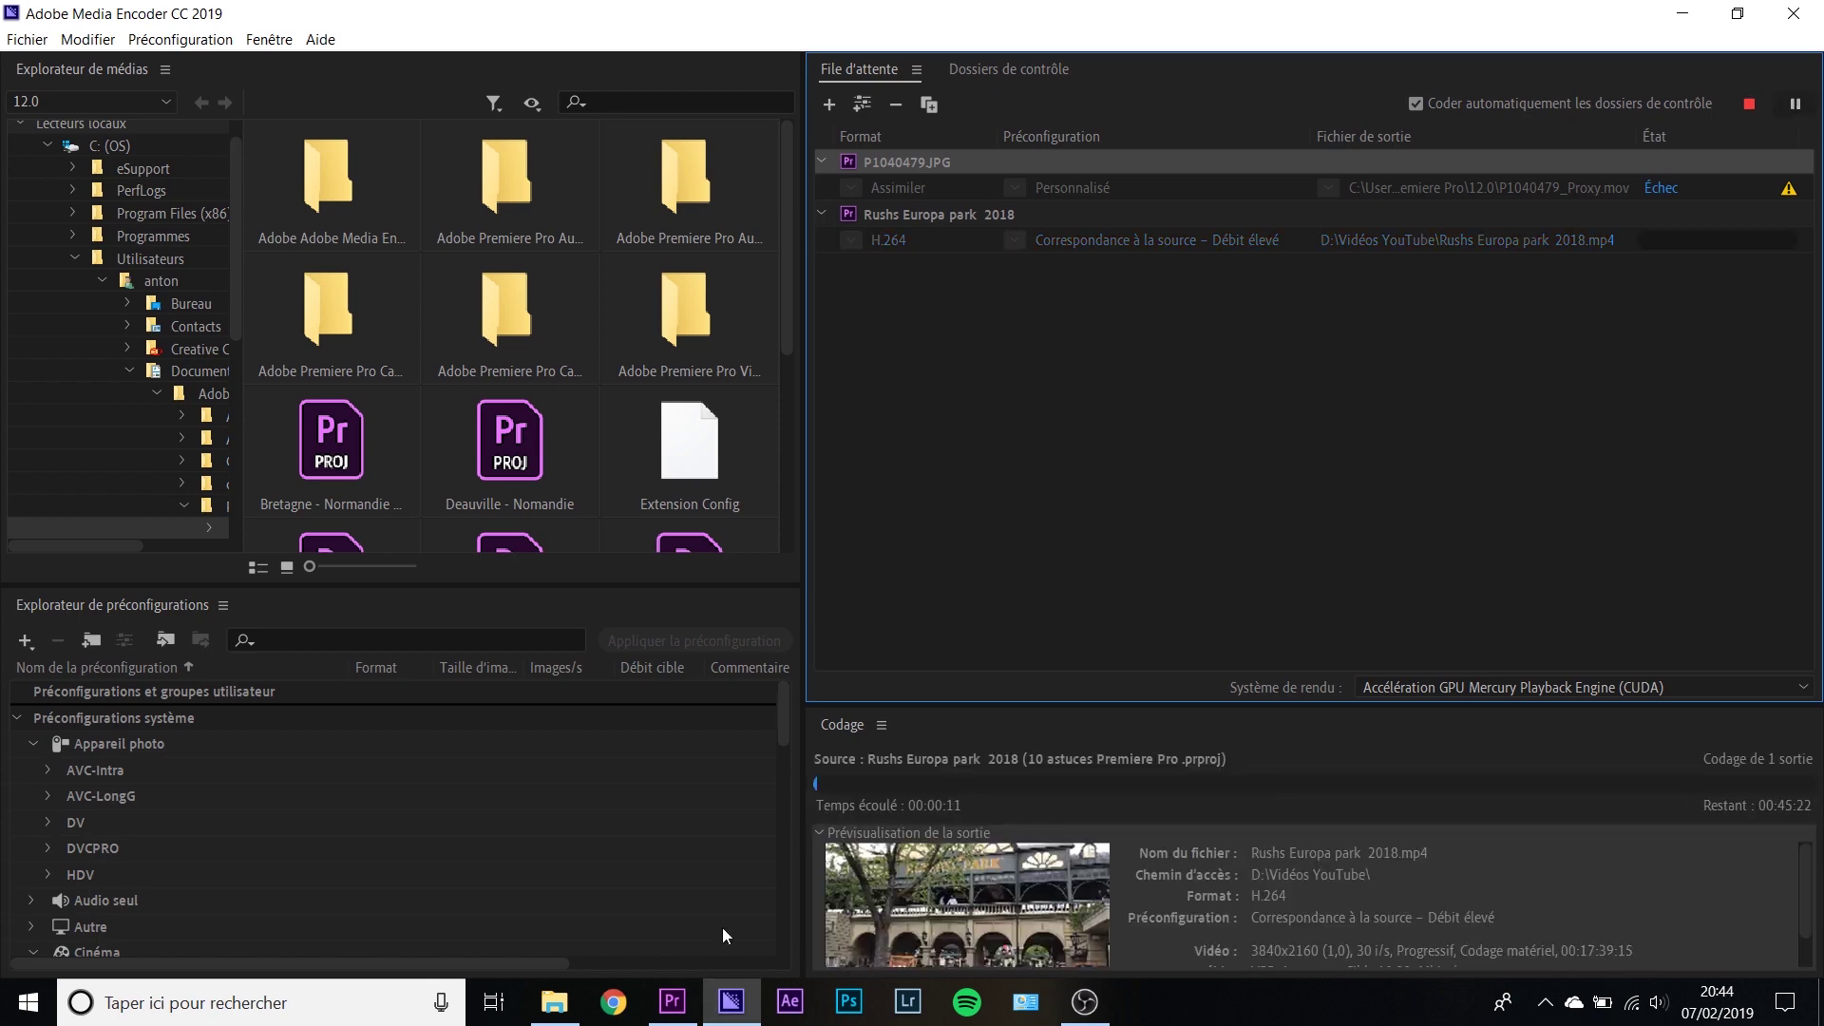
Switch back to Premiere Pro, check the encoding progress in Media Encoder, and return to the Premiere Pro timeline.
left_click(673, 1002)
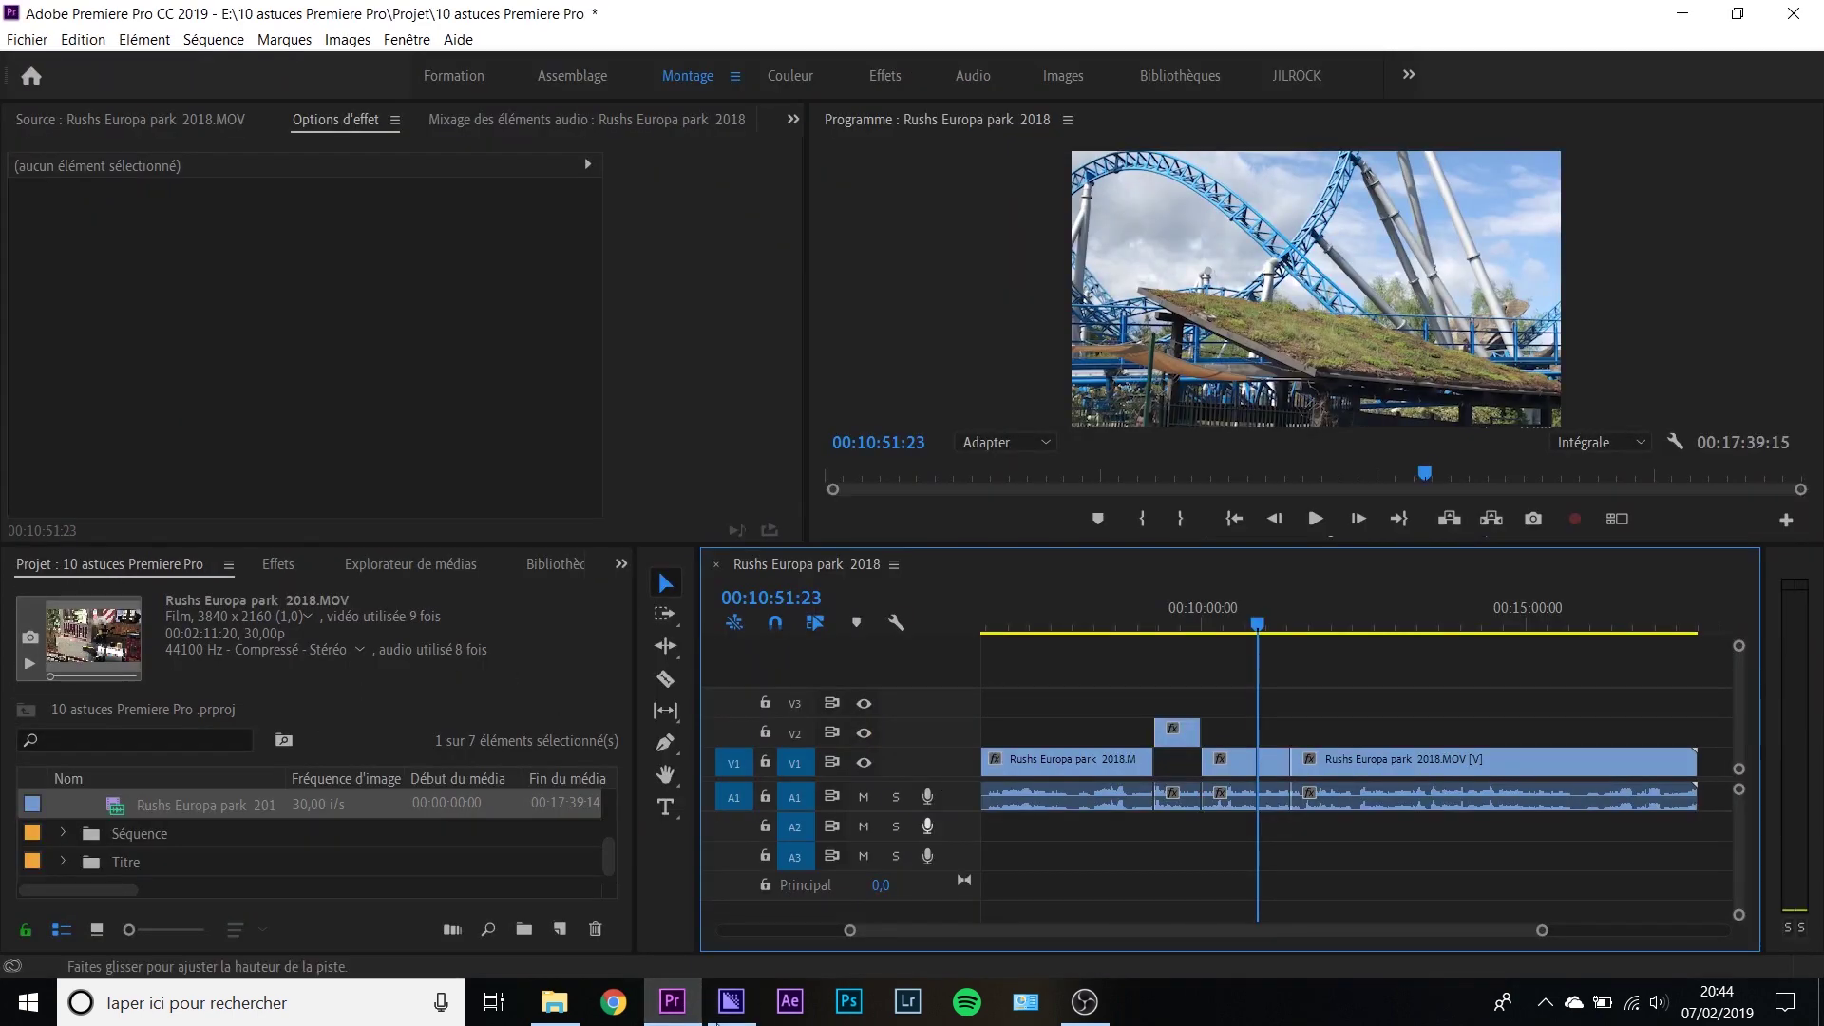
left_click(731, 1001)
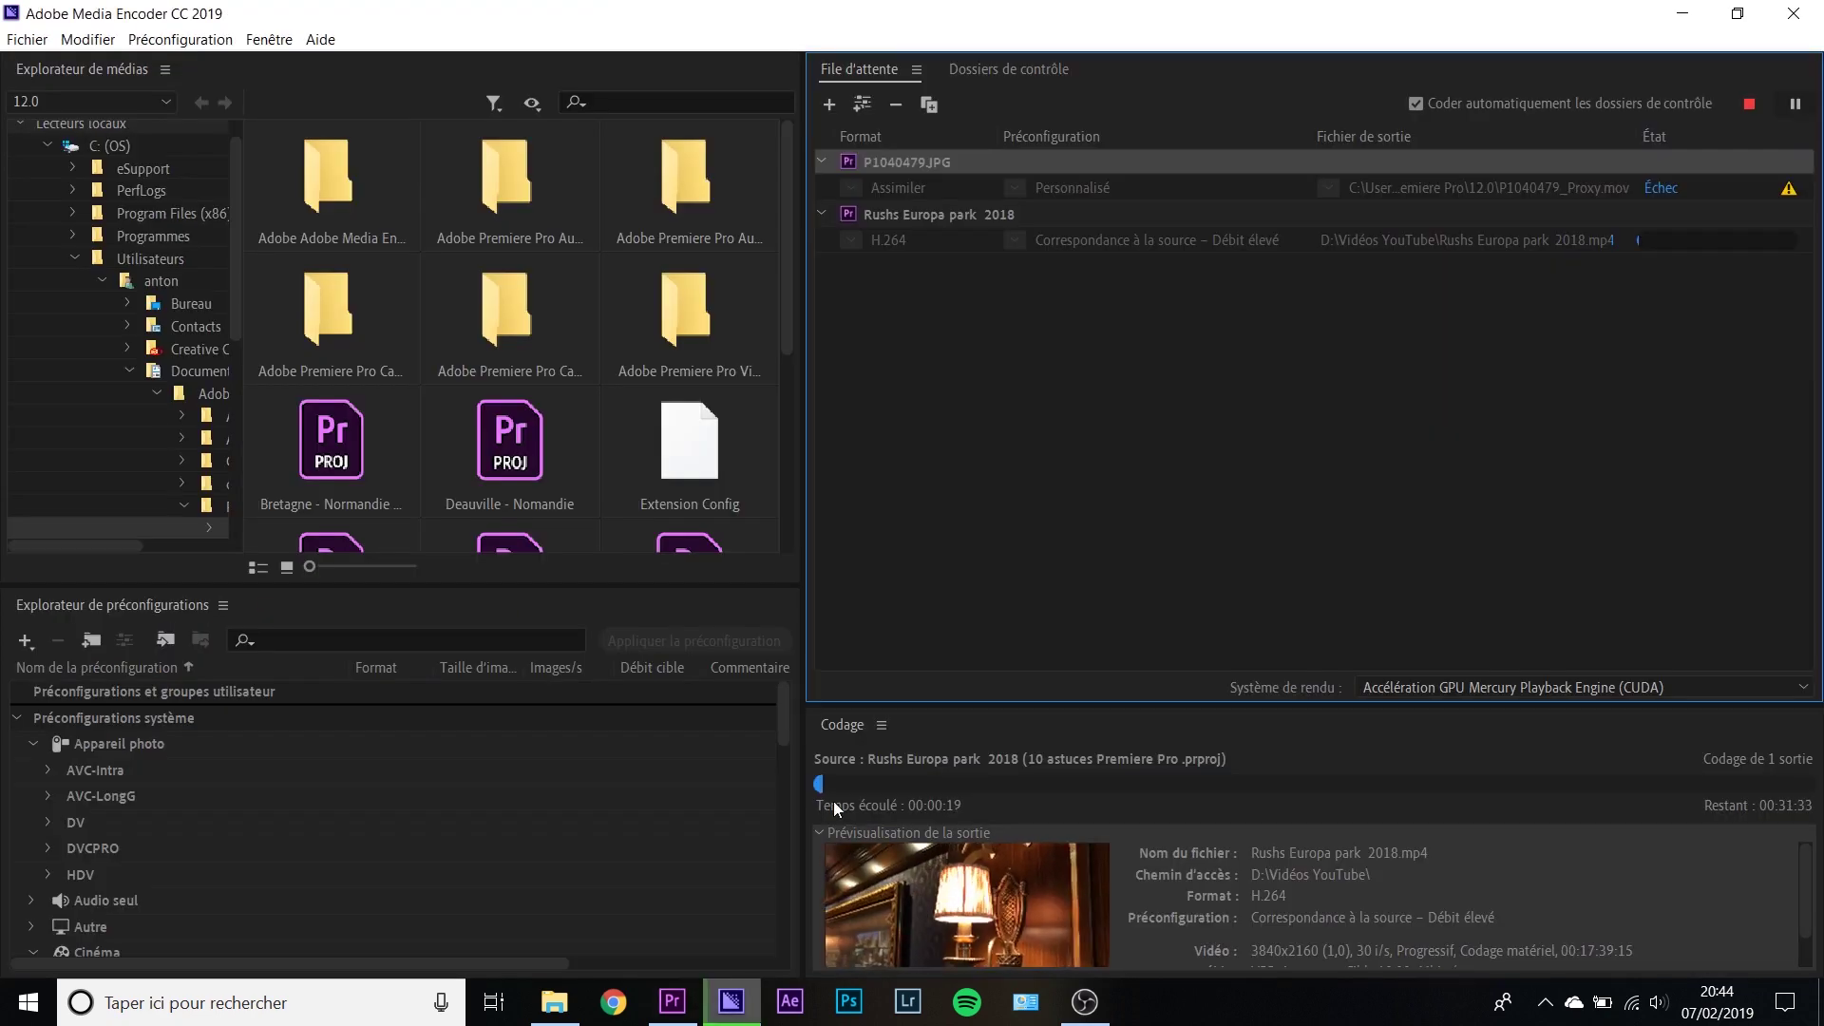
key("alt+Tab")
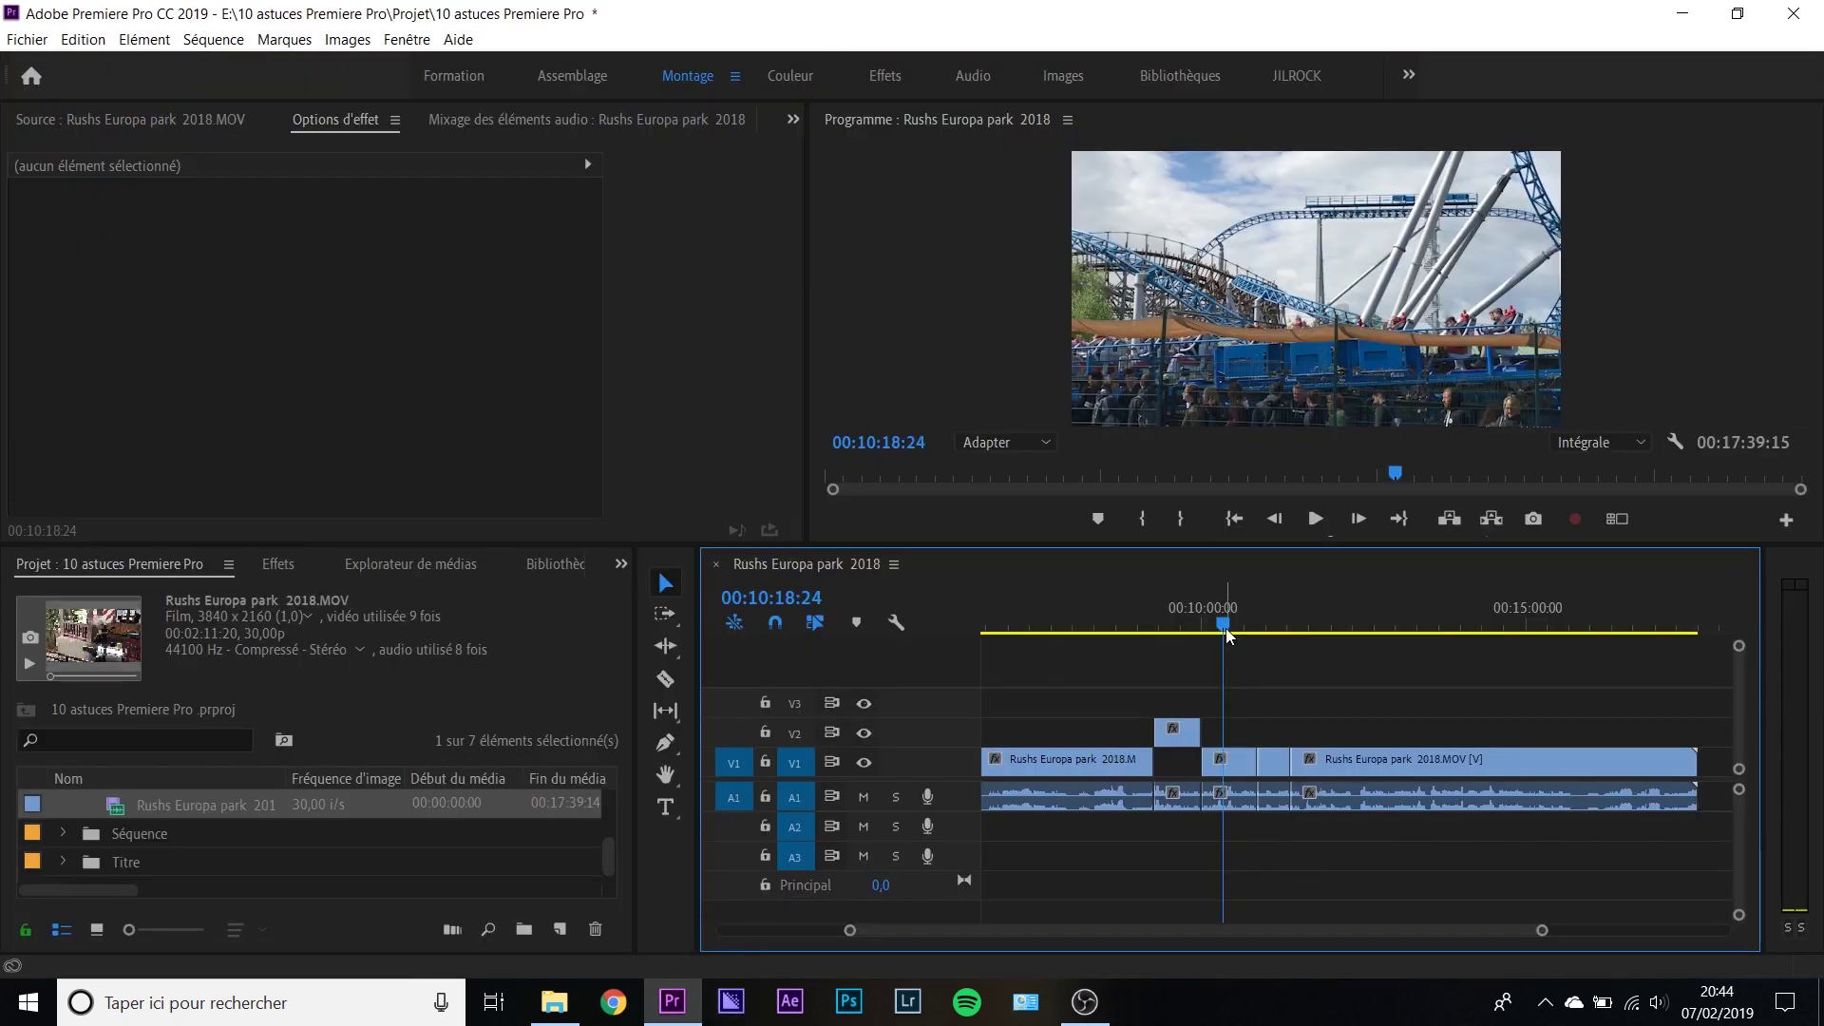